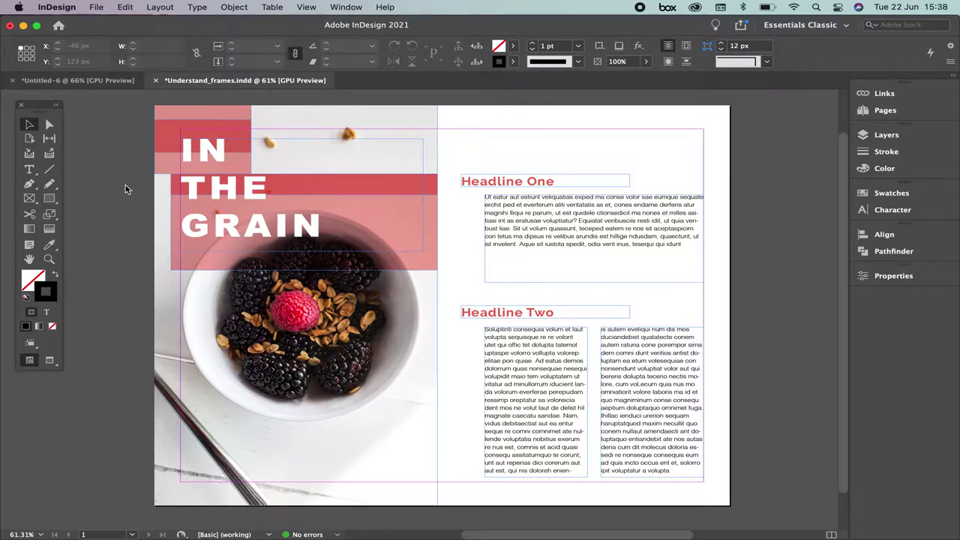
In Document Setup, set Number of Pages to 2 with Facing Pages and Preview checked
{"action": "left_click", "coordinate": [530, 218]}
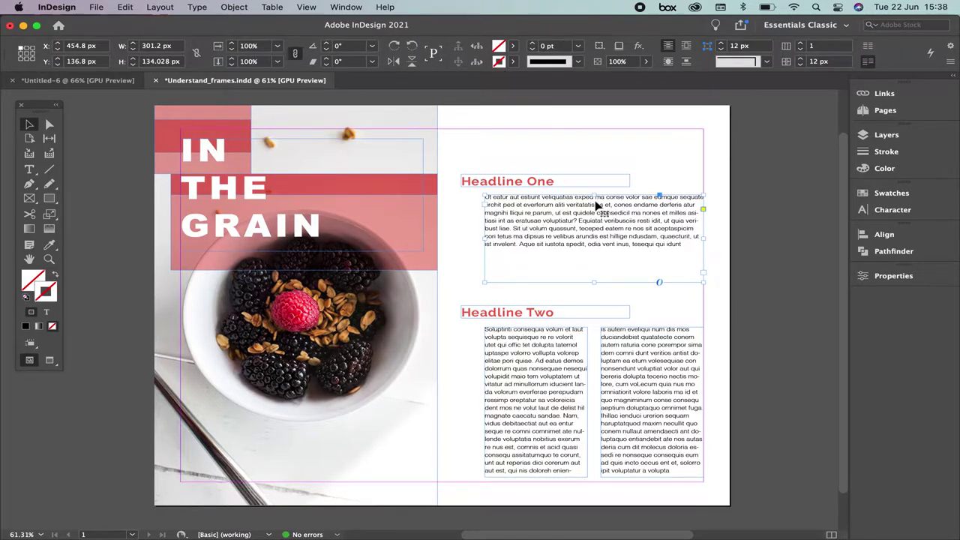
{"action": "left_click", "coordinate": [428, 257]}
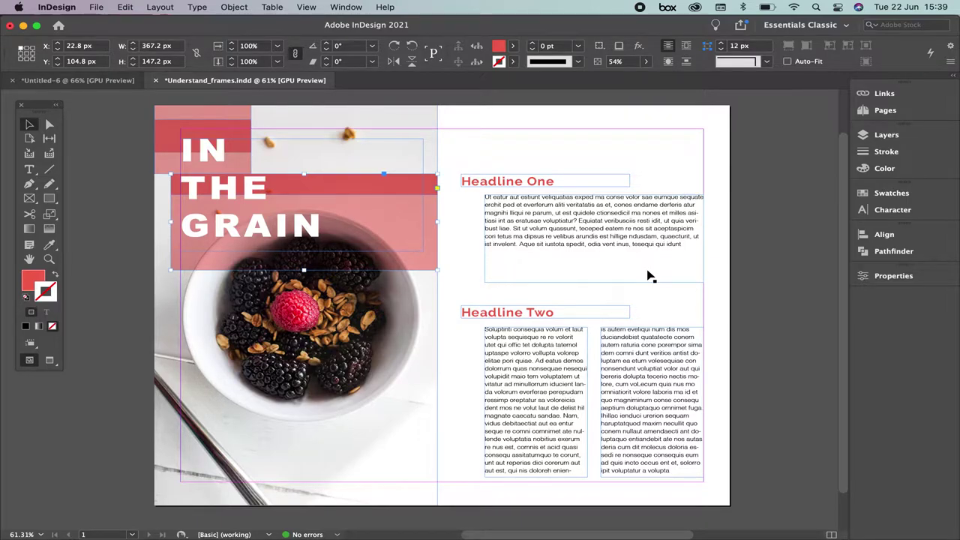
{"action": "left_click", "coordinate": [97, 7]}
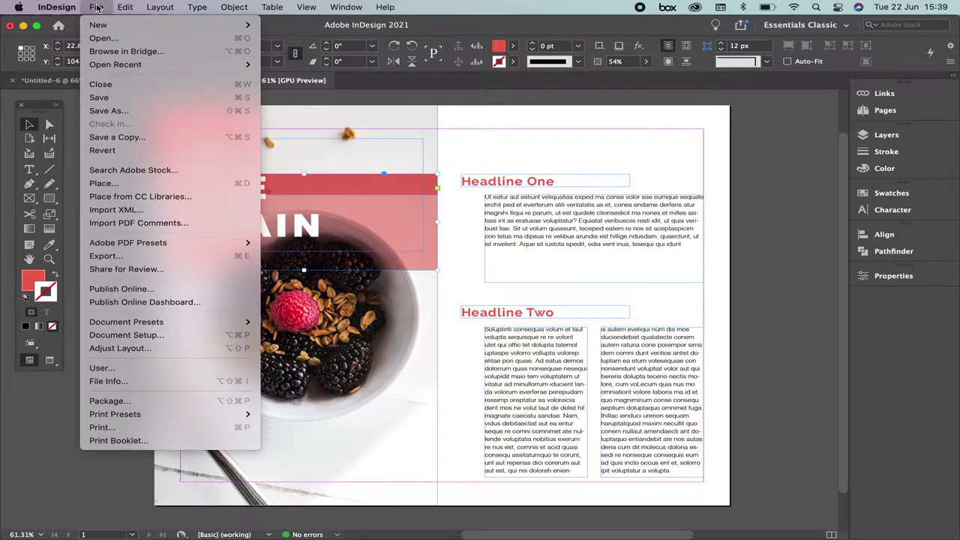
{"action": "left_click", "coordinate": [175, 334]}
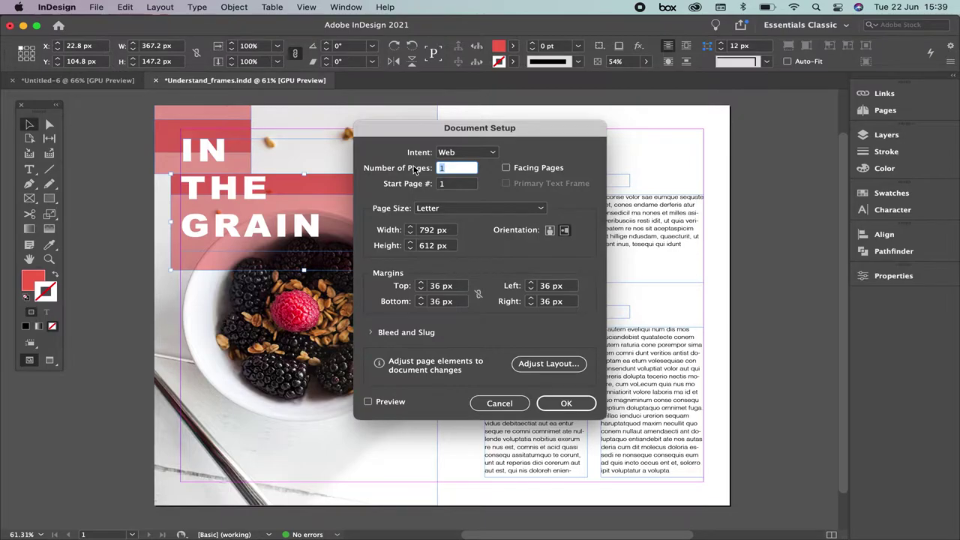
{"action": "type", "text": "2"}
{"action": "left_click", "coordinate": [506, 168]}
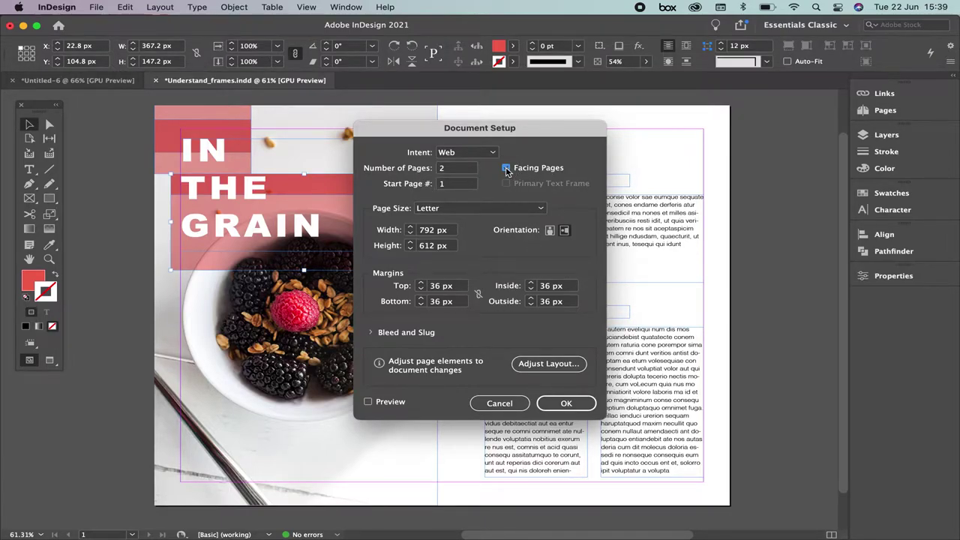
{"action": "left_click", "coordinate": [367, 402]}
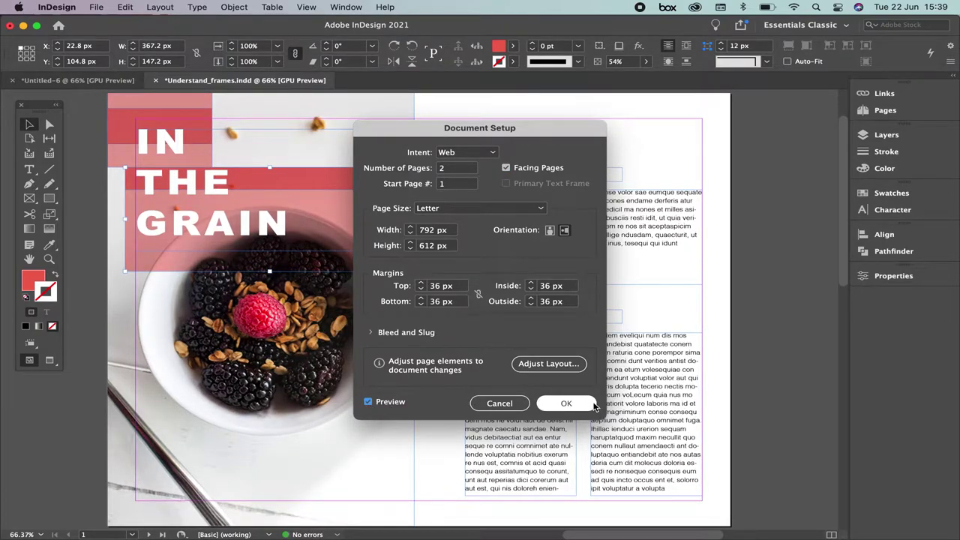
{"action": "left_click", "coordinate": [590, 406]}
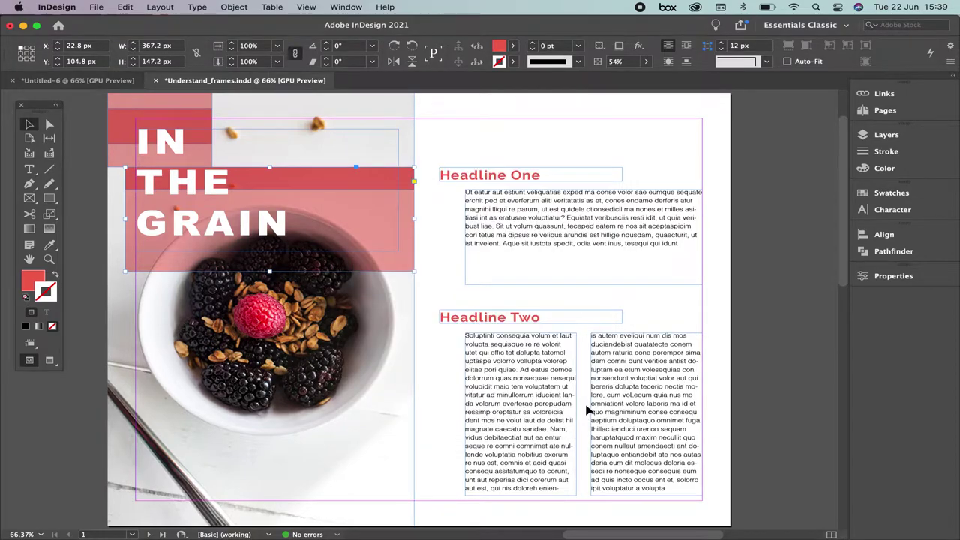
Zoom out to the blank page 2 and fit it to the window with Cmd+0
{"action": "scroll", "coordinate": [643, 411], "scroll_direction": "down", "scroll_amount": 5}
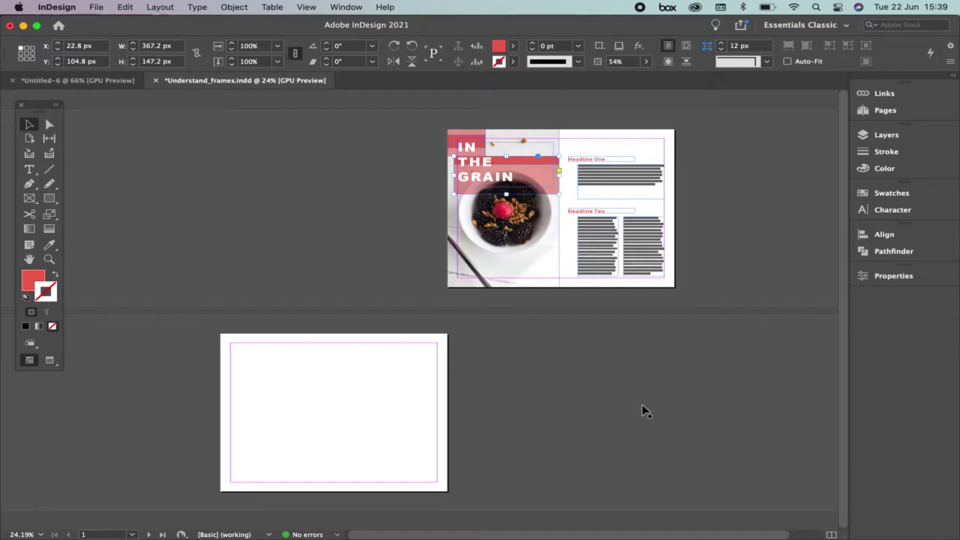
{"action": "scroll", "coordinate": [636, 411], "scroll_direction": "left", "scroll_amount": 1}
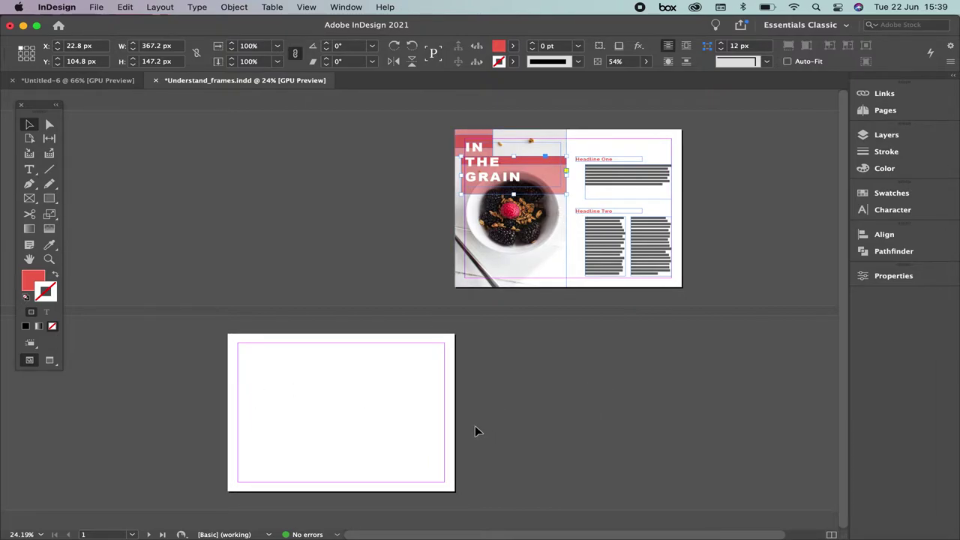
{"action": "left_click", "coordinate": [317, 400]}
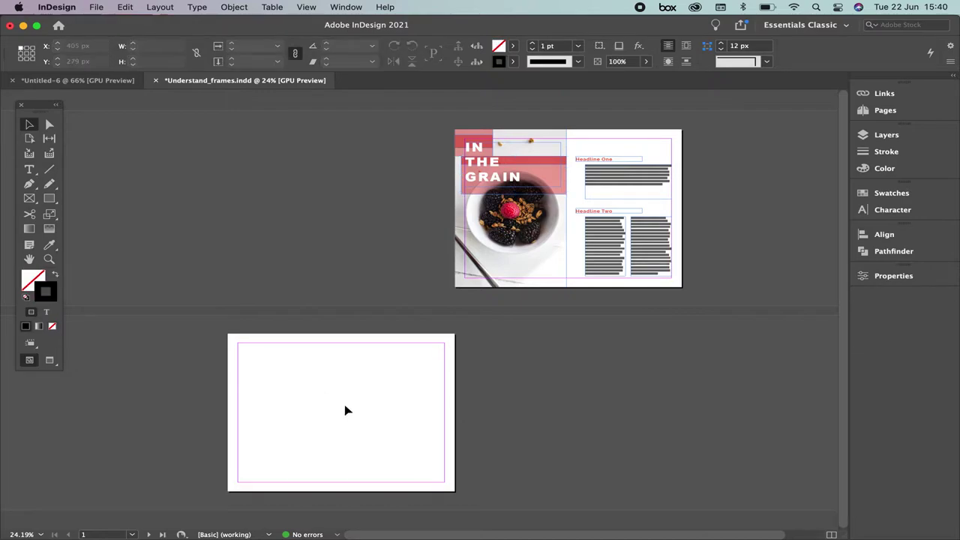
{"action": "key", "text": "super+0"}
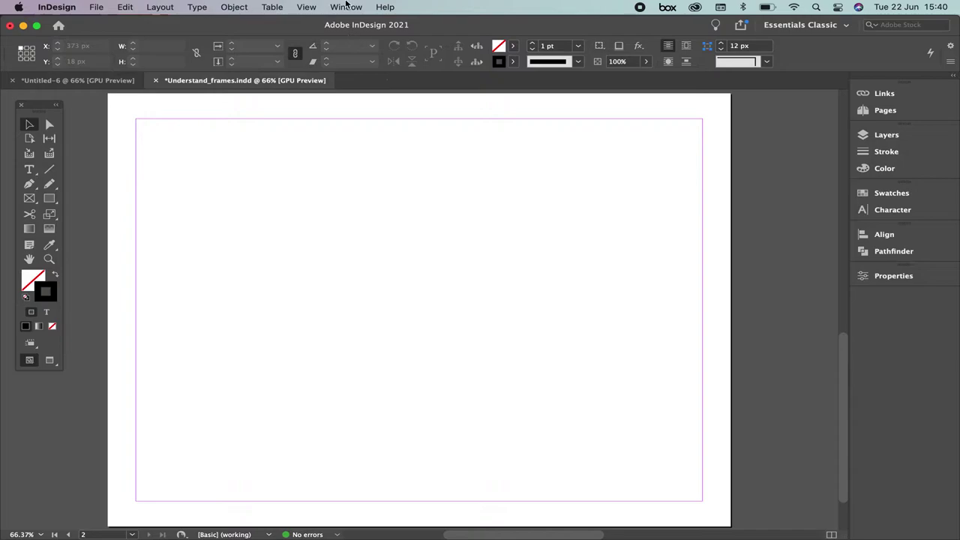
{"action": "left_click", "coordinate": [309, 7]}
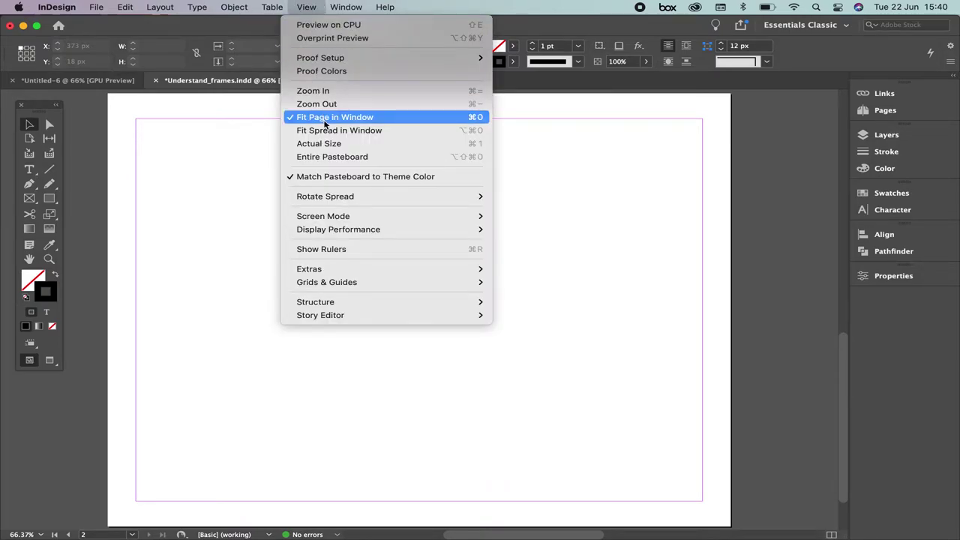
{"action": "left_click", "coordinate": [341, 7]}
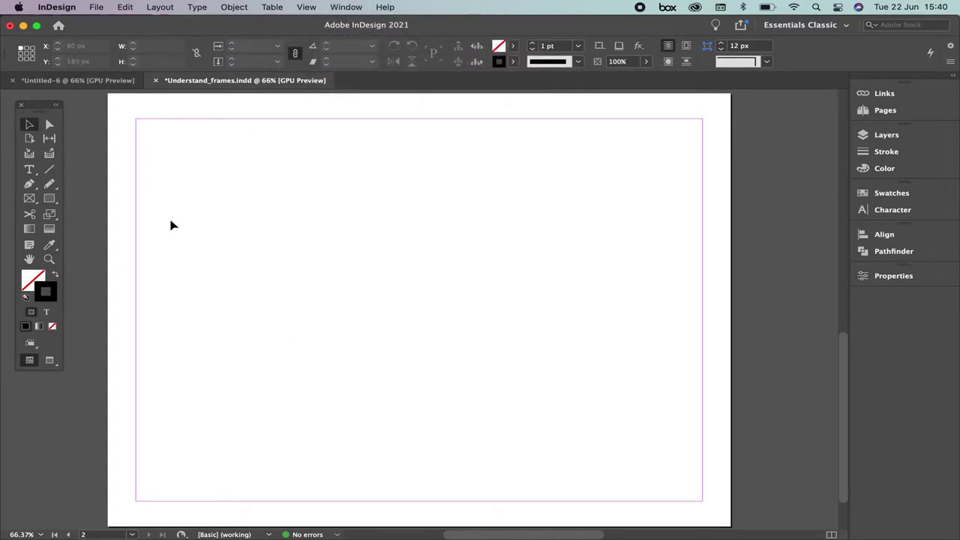
Draw a plain square with the Rectangle tool on the upper left of page 2
{"action": "left_click", "coordinate": [53, 202]}
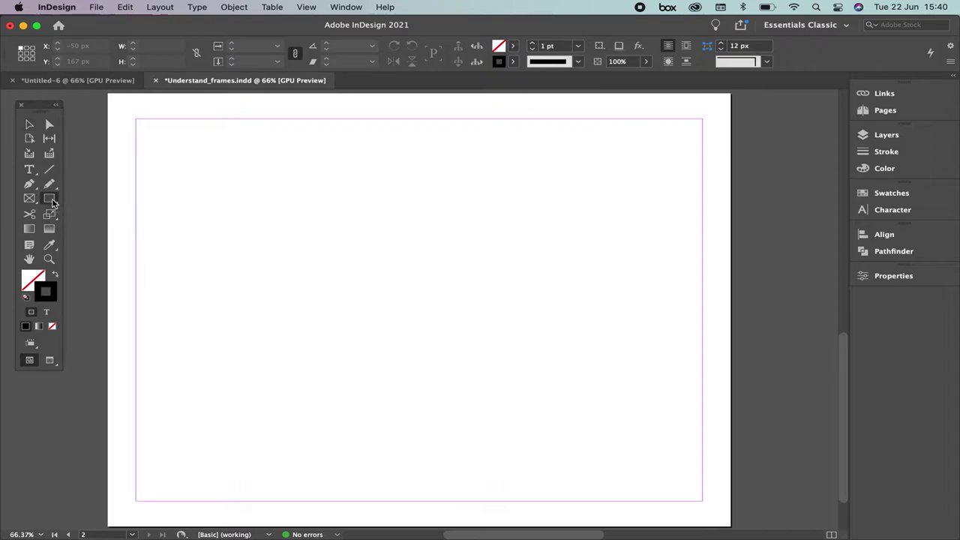
{"action": "left_click_drag", "start_coordinate": [195, 143], "coordinate": [413, 298]}
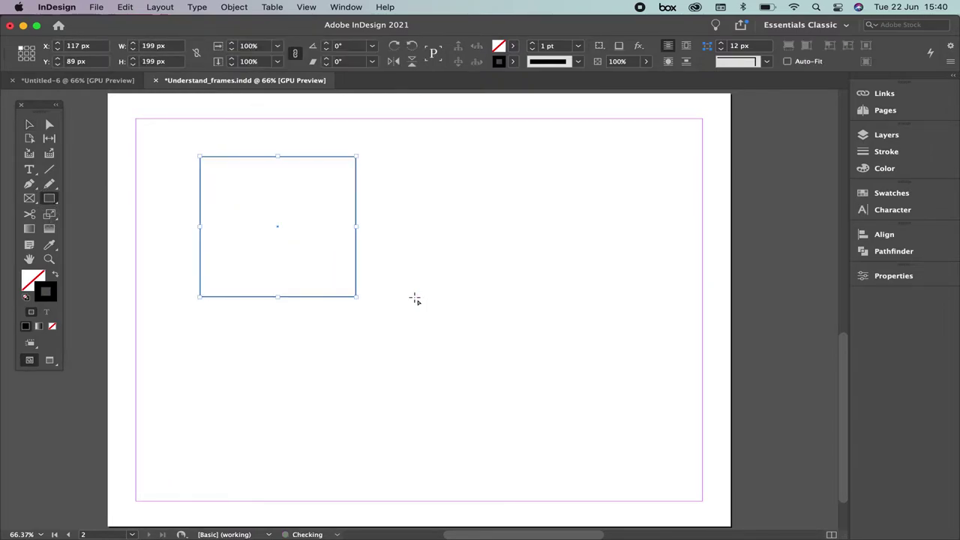
{"action": "left_click", "coordinate": [29, 125]}
{"action": "left_click_drag", "start_coordinate": [262, 158], "coordinate": [239, 222]}
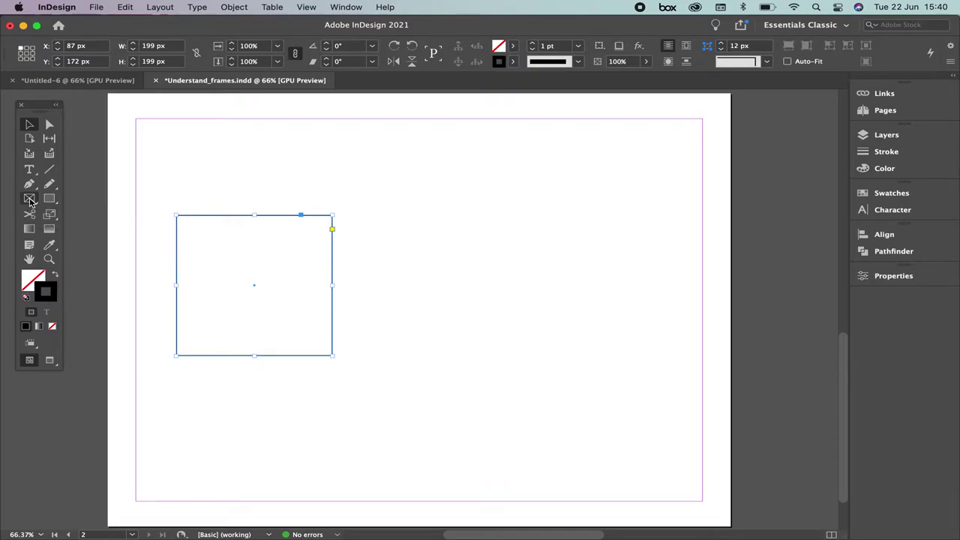
Draw a crossed square image placeholder with the Rectangle Frame tool beside the first square
{"action": "left_click", "coordinate": [55, 104]}
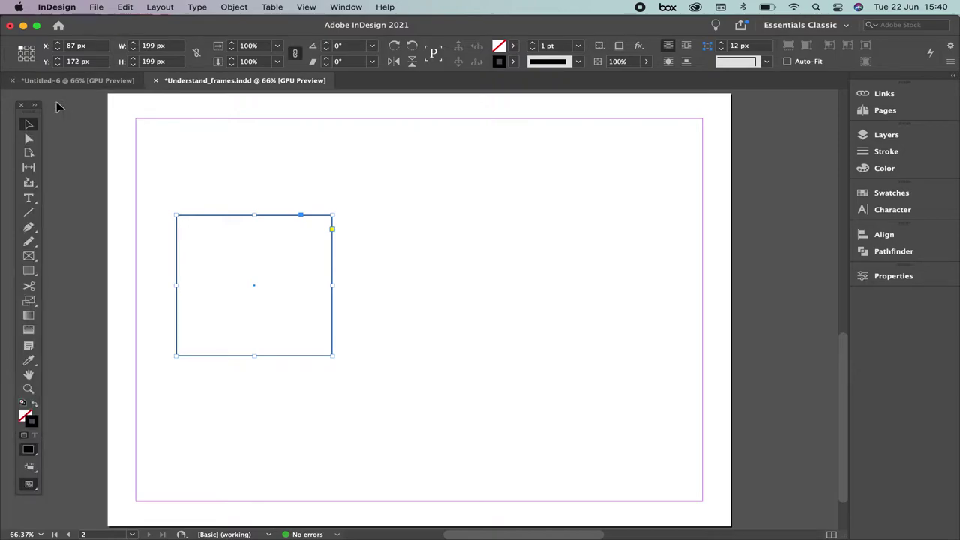
{"action": "left_click", "coordinate": [30, 257]}
{"action": "mouse_move", "coordinate": [347, 215]}
{"action": "left_mouse_down"}
{"action": "mouse_move", "coordinate": [414, 280]}
{"action": "mouse_move", "coordinate": [517, 356]}
{"action": "left_mouse_up"}
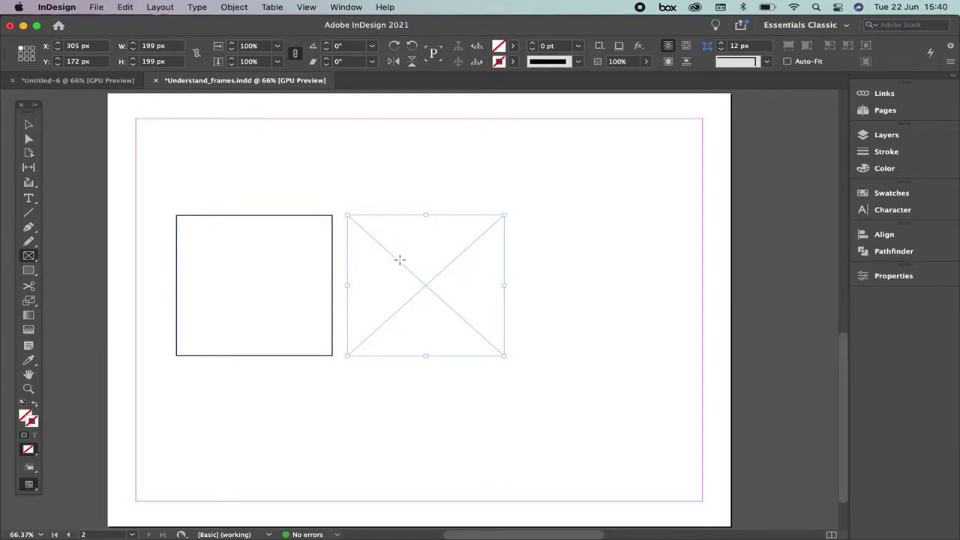
{"action": "left_click", "coordinate": [28, 125]}
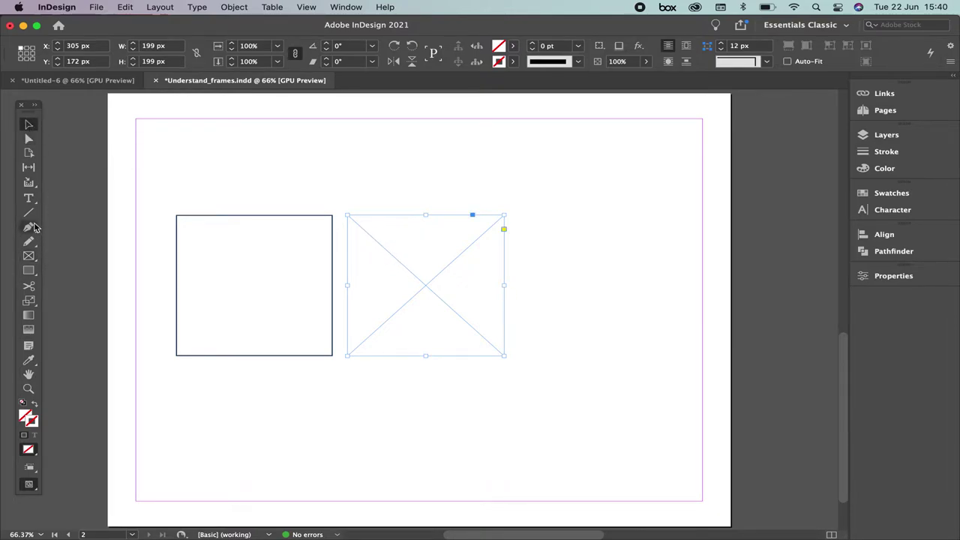
Draw a square text frame to the right, then select all three frames and drag them
{"action": "left_click", "coordinate": [28, 198]}
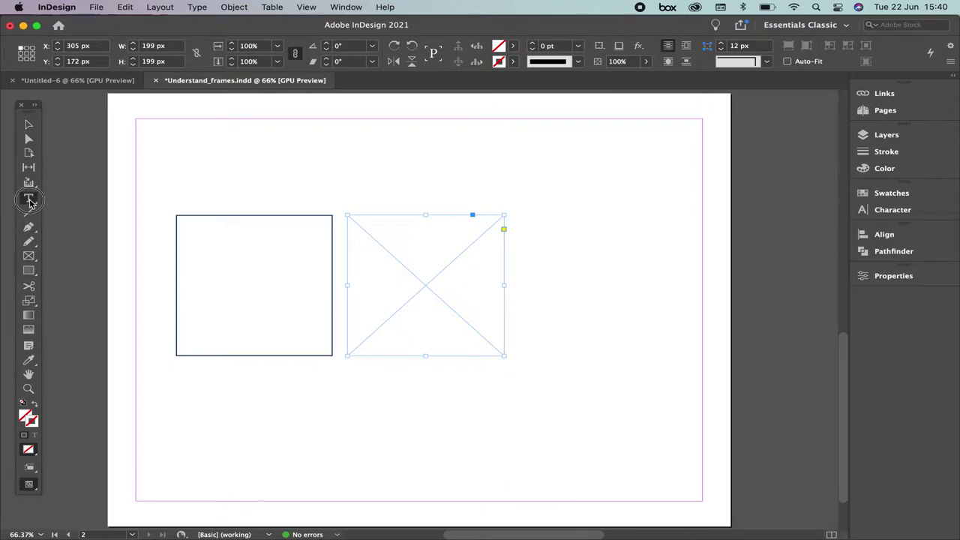
{"action": "left_click", "coordinate": [520, 216]}
{"action": "left_click_drag", "start_coordinate": [520, 216], "coordinate": [674, 388]}
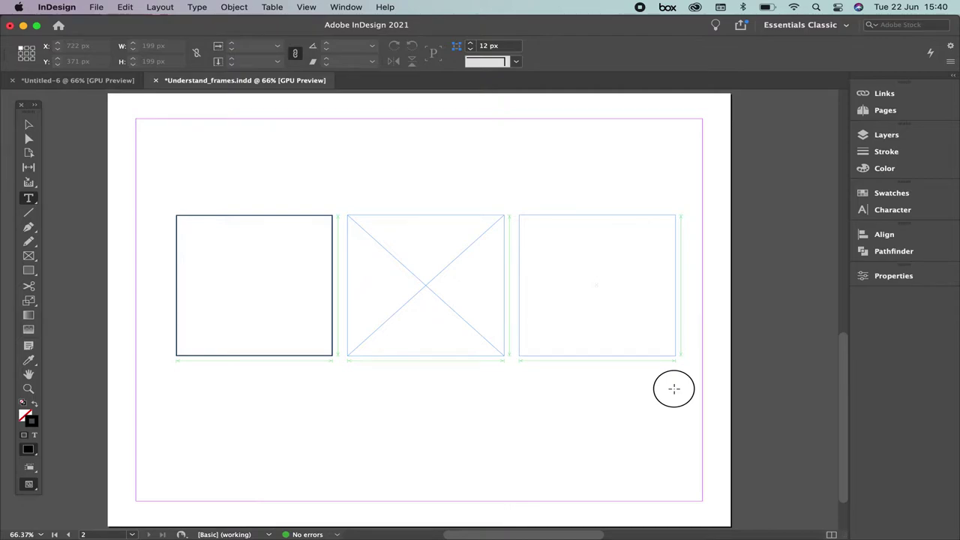
{"action": "left_click", "coordinate": [30, 125]}
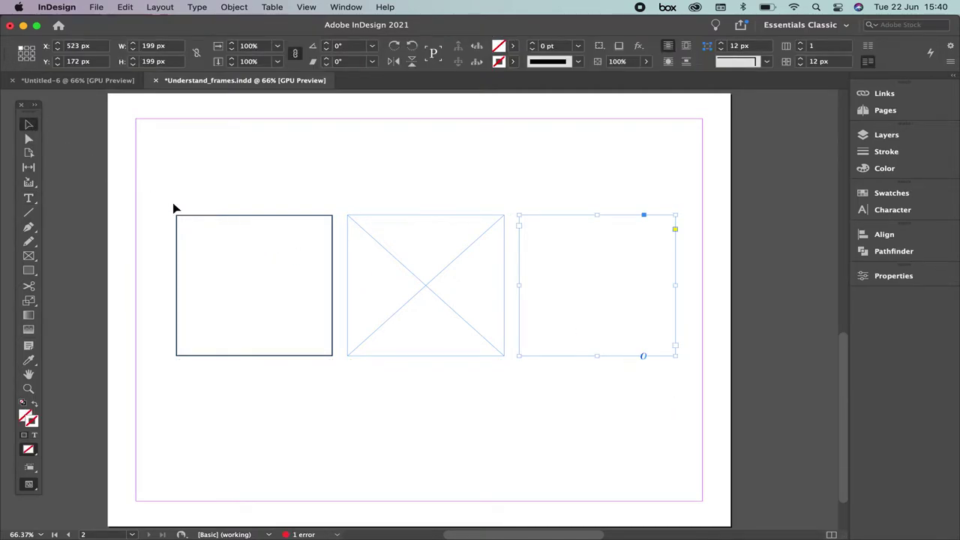
{"action": "left_click_drag", "start_coordinate": [161, 191], "coordinate": [721, 424]}
{"action": "left_click_drag", "start_coordinate": [563, 218], "coordinate": [563, 365]}
{"action": "left_click", "coordinate": [488, 300]}
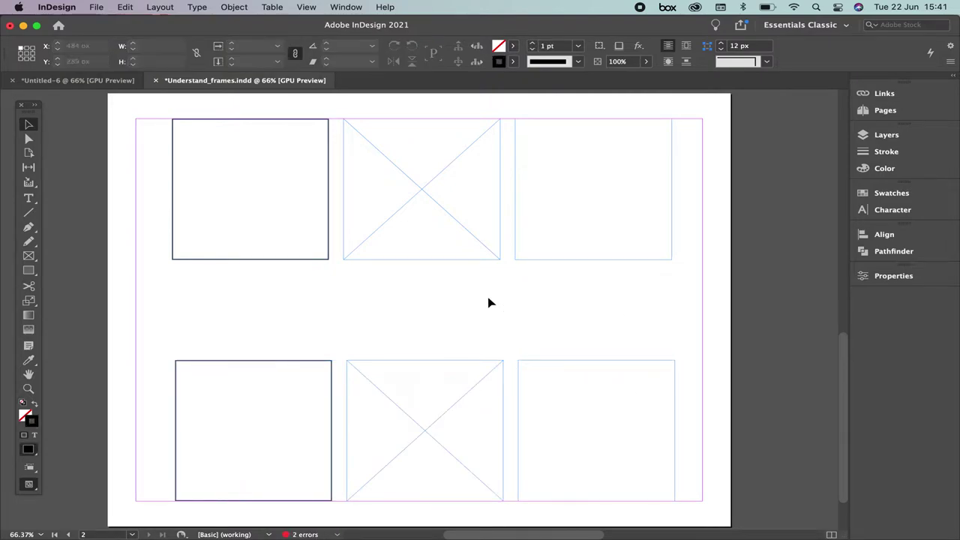
{"action": "left_click", "coordinate": [328, 192]}
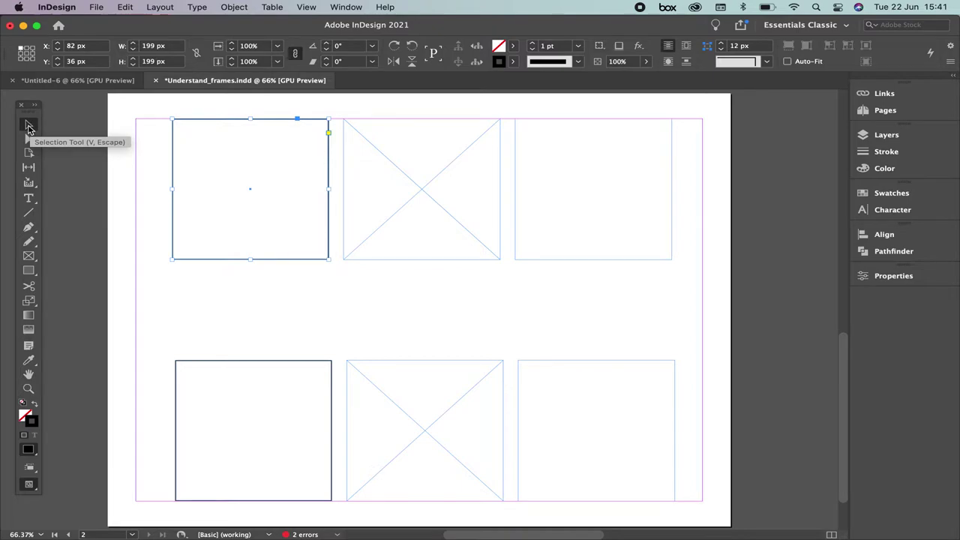
{"action": "left_click", "coordinate": [160, 249]}
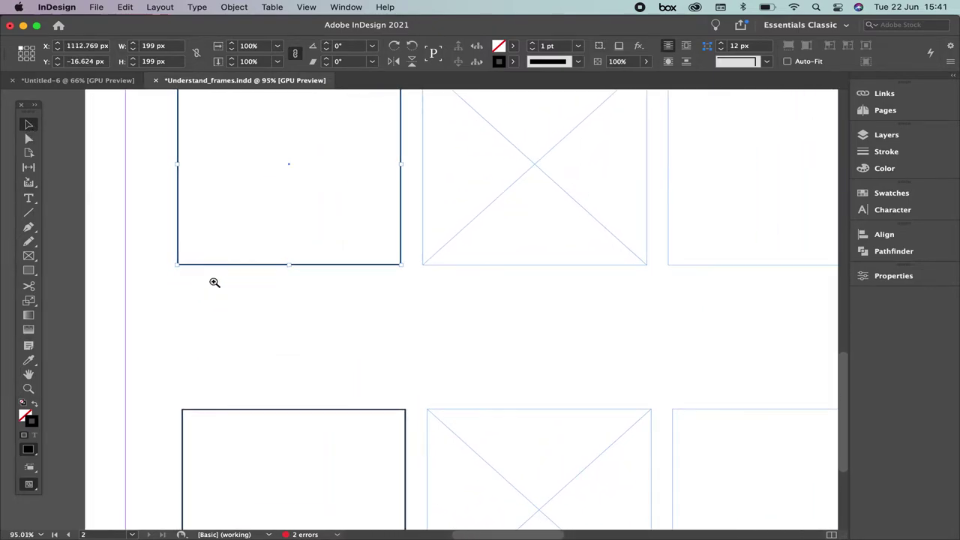
{"action": "left_click_drag", "start_coordinate": [178, 266], "coordinate": [238, 240]}
{"action": "key", "text": "super+z"}
{"action": "left_click_drag", "start_coordinate": [402, 271], "coordinate": [431, 221]}
{"action": "key", "text": "super+z"}
{"action": "left_click_drag", "start_coordinate": [401, 163], "coordinate": [328, 165]}
{"action": "key", "text": "super+z"}
{"action": "left_click_drag", "start_coordinate": [176, 162], "coordinate": [217, 172]}
{"action": "key", "text": "super+z"}
{"action": "key", "text": "super+0"}
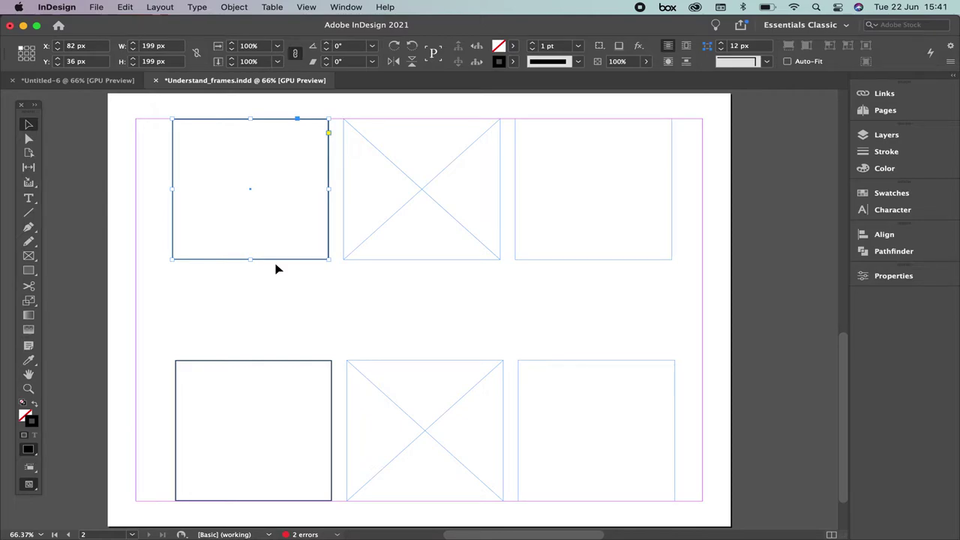
Place bread.jpg from video_exercises_Files > frames_exercise into the top-left square frame
{"action": "left_click", "coordinate": [95, 8]}
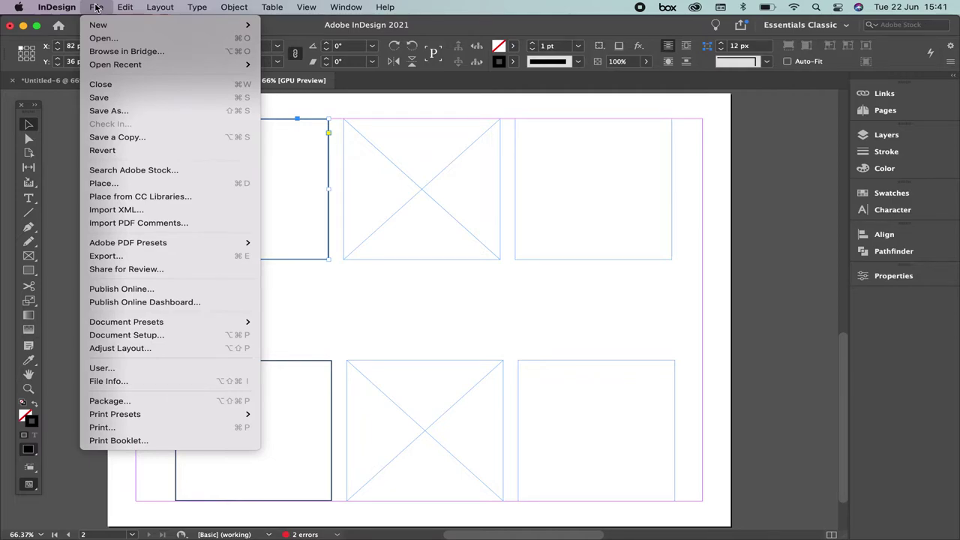
{"action": "left_click", "coordinate": [123, 183]}
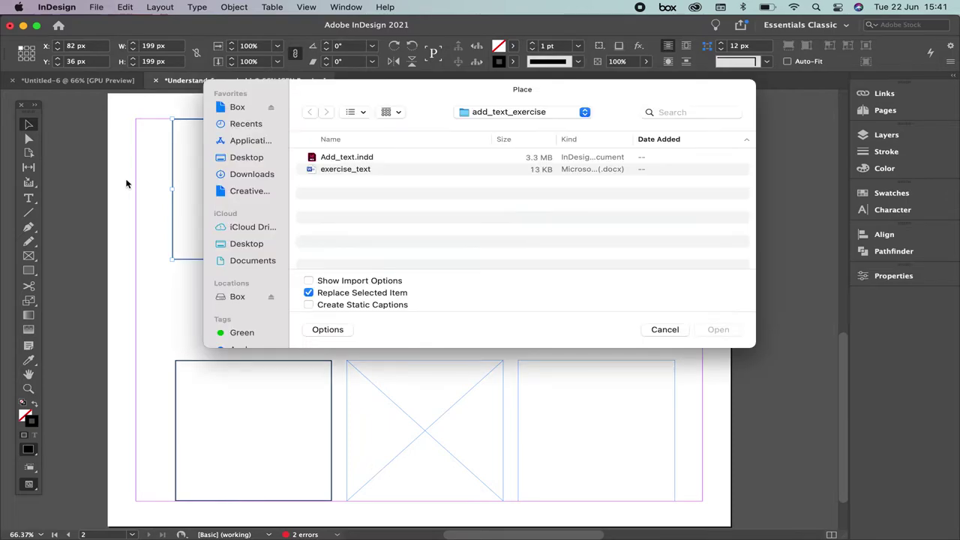
{"action": "left_click", "coordinate": [477, 113]}
{"action": "left_click", "coordinate": [485, 127]}
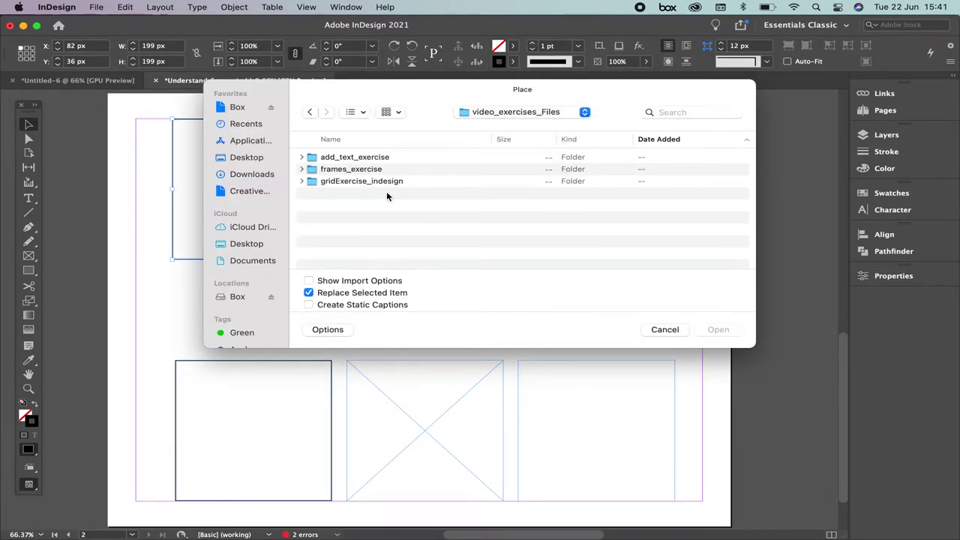
{"action": "double_click", "coordinate": [365, 170]}
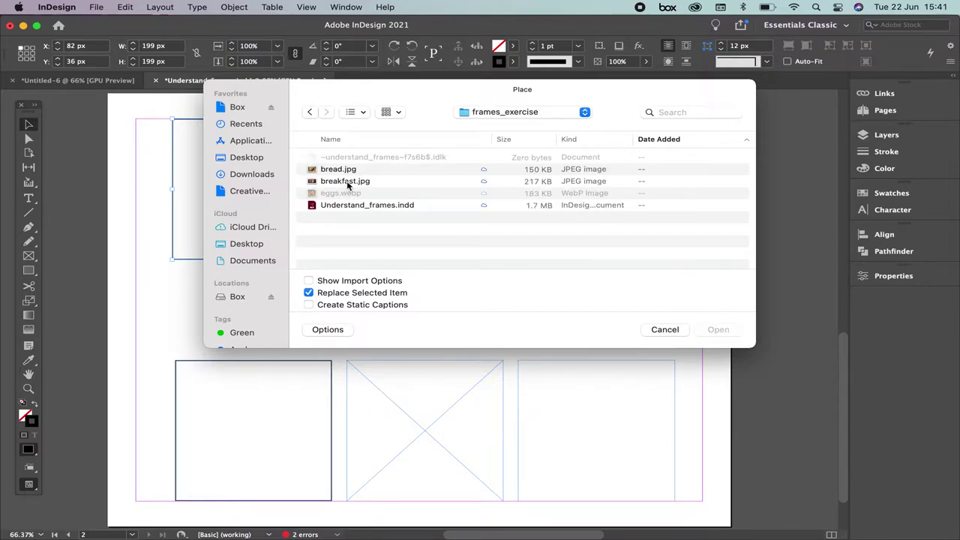
{"action": "left_click", "coordinate": [346, 171]}
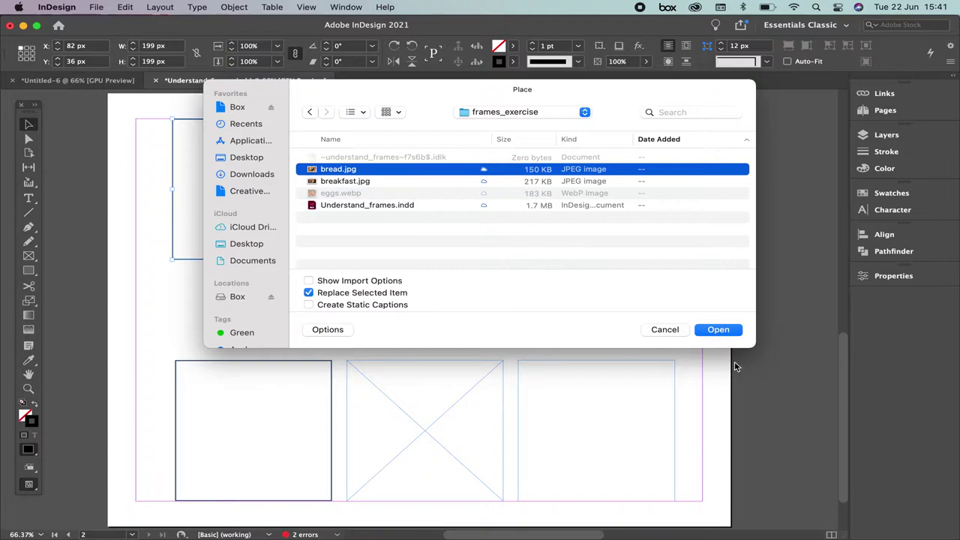
{"action": "left_click", "coordinate": [727, 334]}
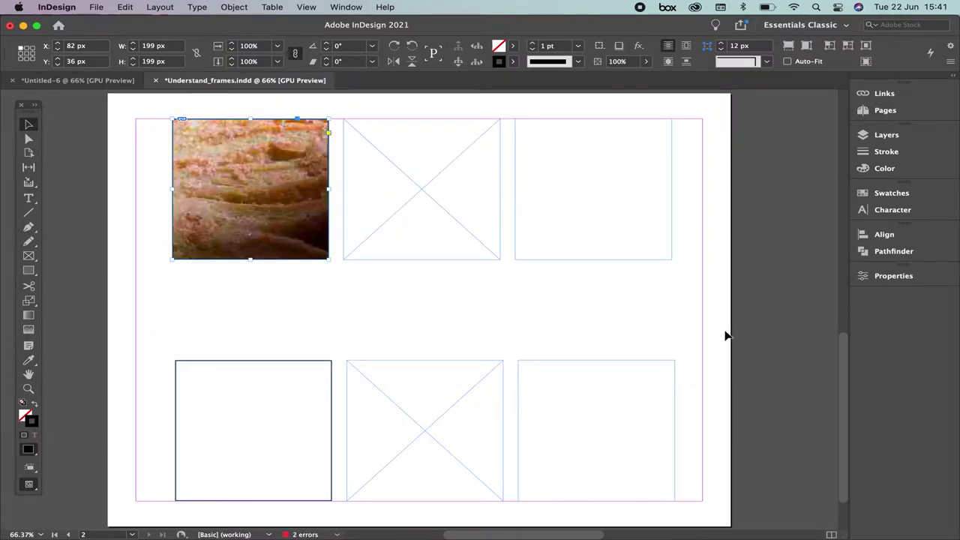
{"action": "mouse_move", "coordinate": [251, 201]}
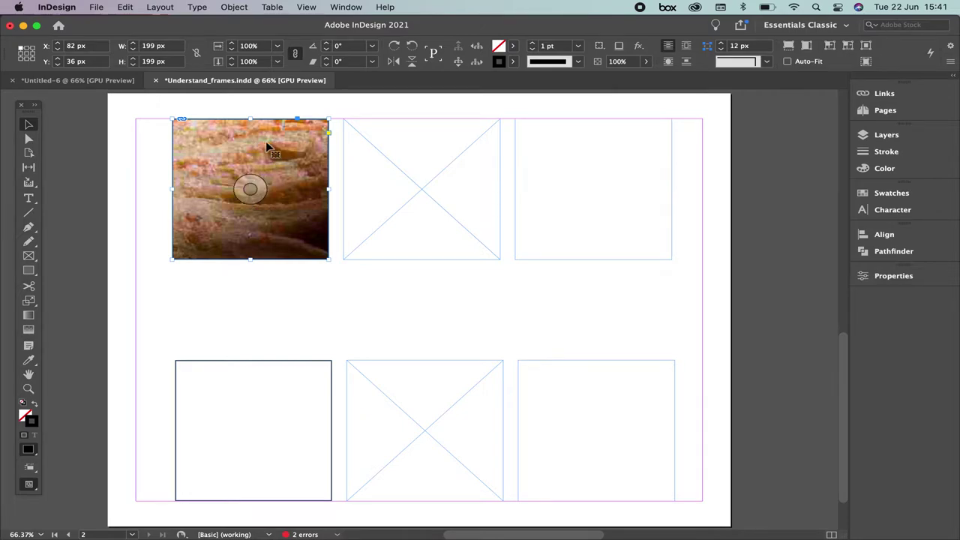
Reposition the bread photo inside the top-left frame to show a close-up of the crust
{"action": "left_click_drag", "start_coordinate": [295, 217], "coordinate": [296, 220]}
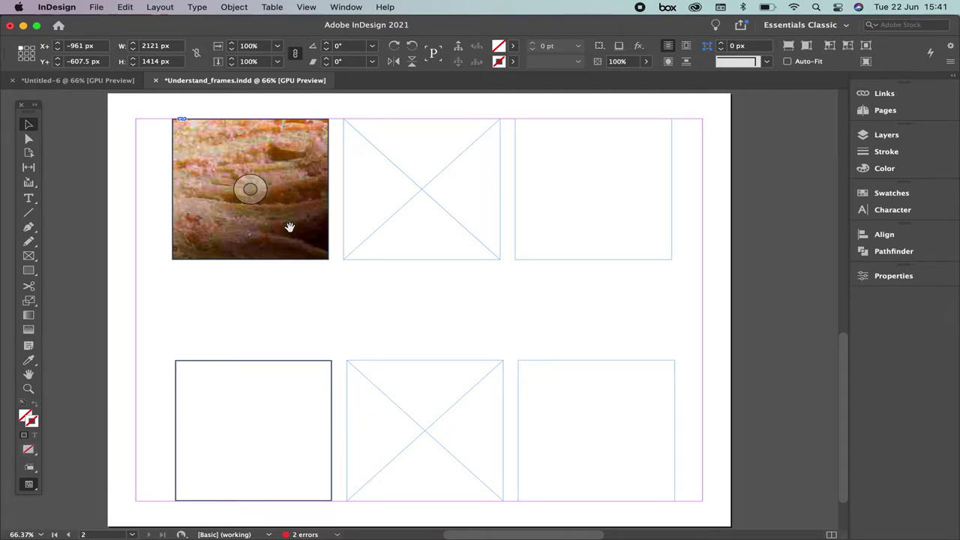
{"action": "left_click_drag", "start_coordinate": [292, 229], "coordinate": [239, 175]}
{"action": "left_click_drag", "start_coordinate": [203, 217], "coordinate": [255, 222]}
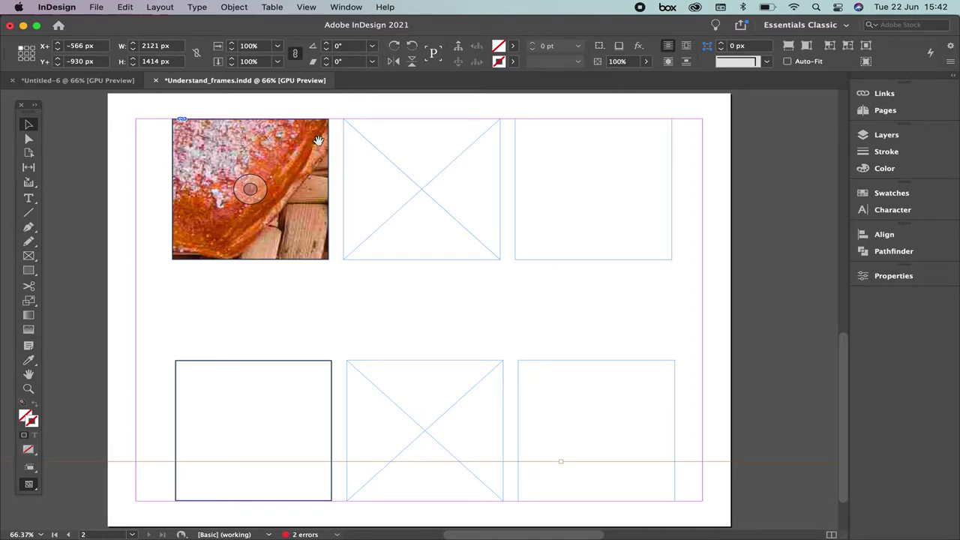
{"action": "left_click", "coordinate": [304, 232]}
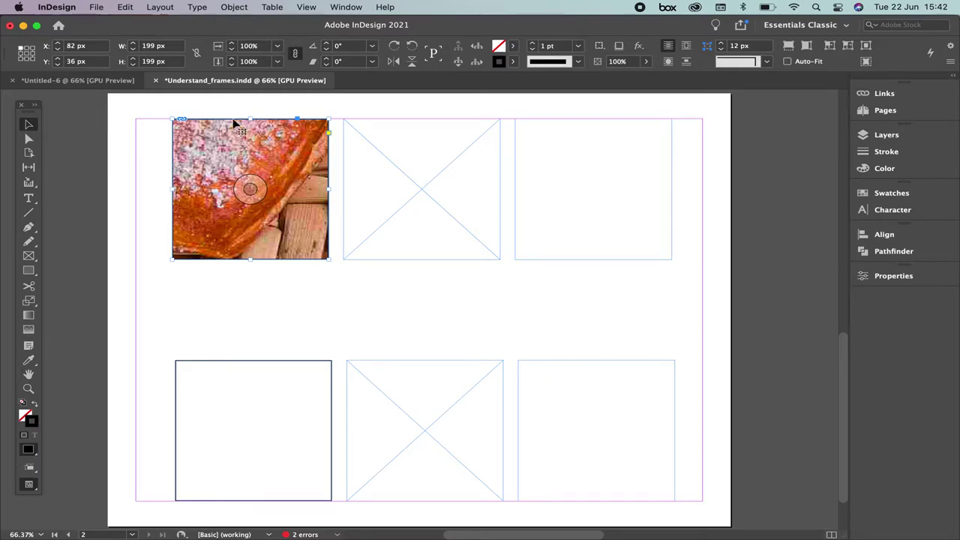
Apply Fitting > Fill Frame Proportionally to the bread photo in the top-left frame
{"action": "right_click", "coordinate": [294, 213]}
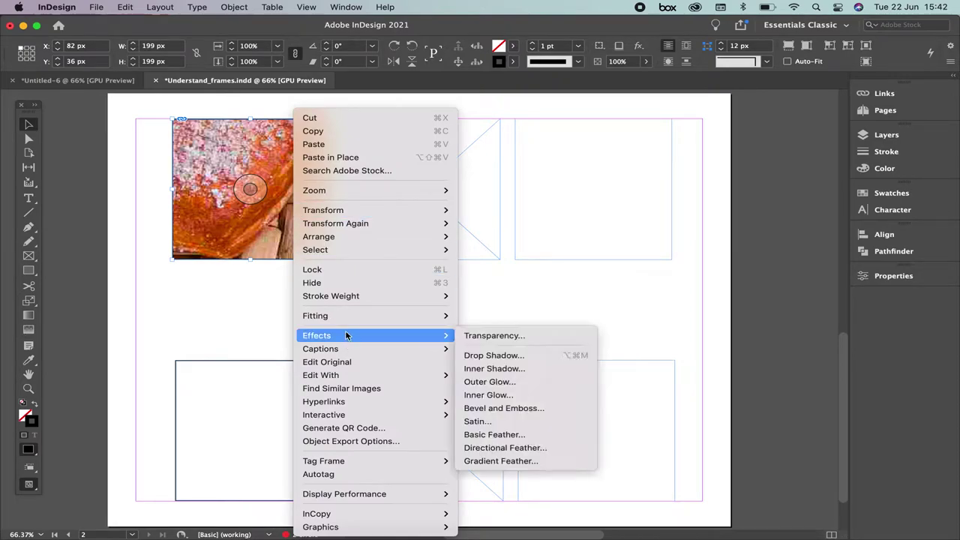
{"action": "mouse_move", "coordinate": [347, 320]}
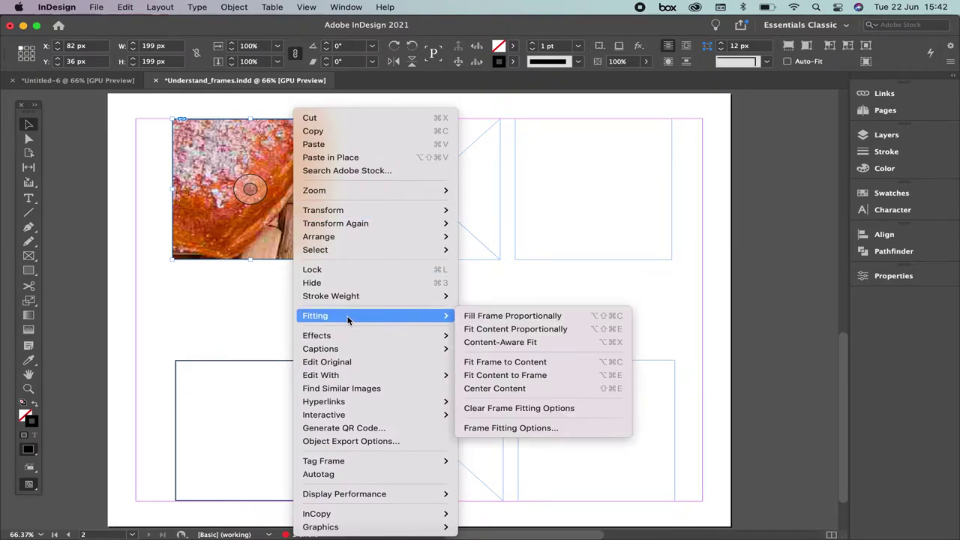
{"action": "left_click", "coordinate": [497, 317]}
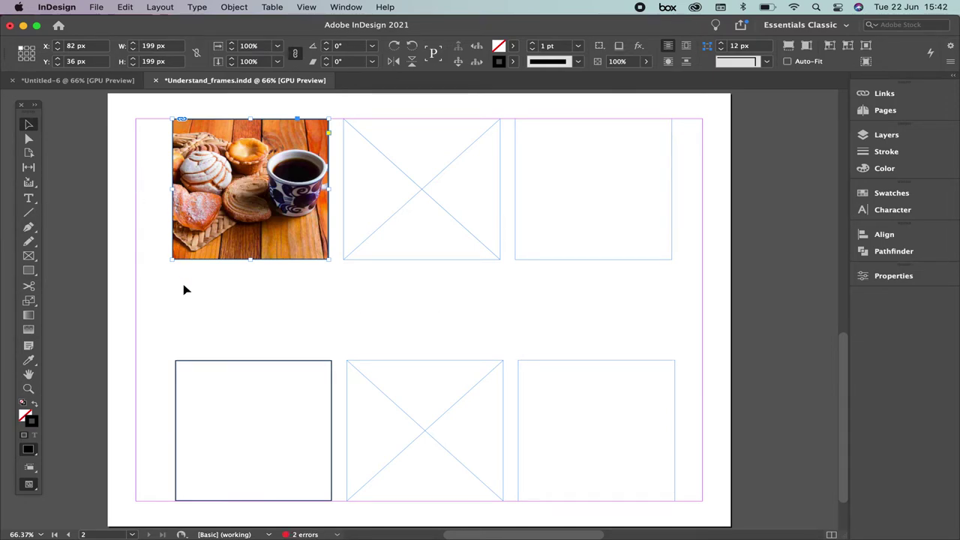
{"action": "left_click", "coordinate": [267, 277]}
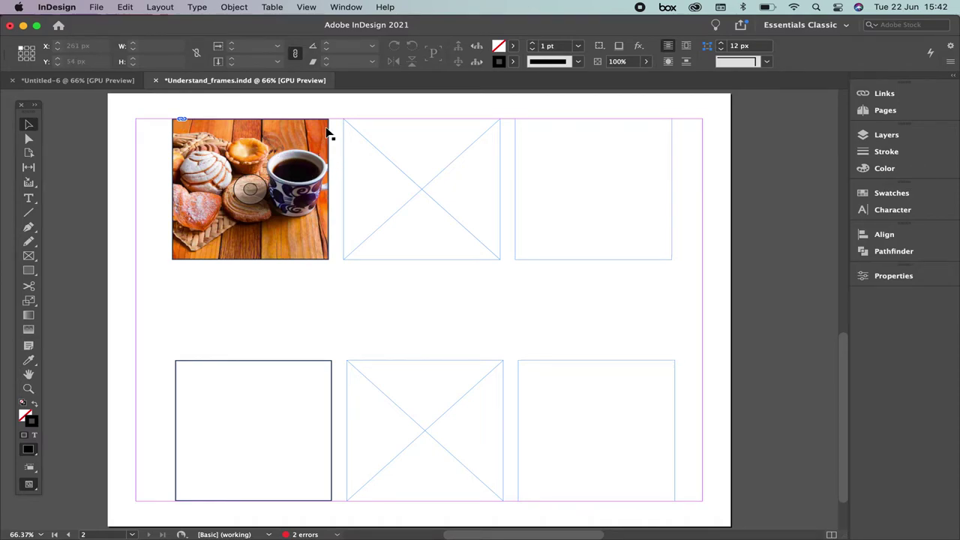
Fill the empty lower-left square frame with the RGB Magenta swatch
{"action": "left_click", "coordinate": [305, 365]}
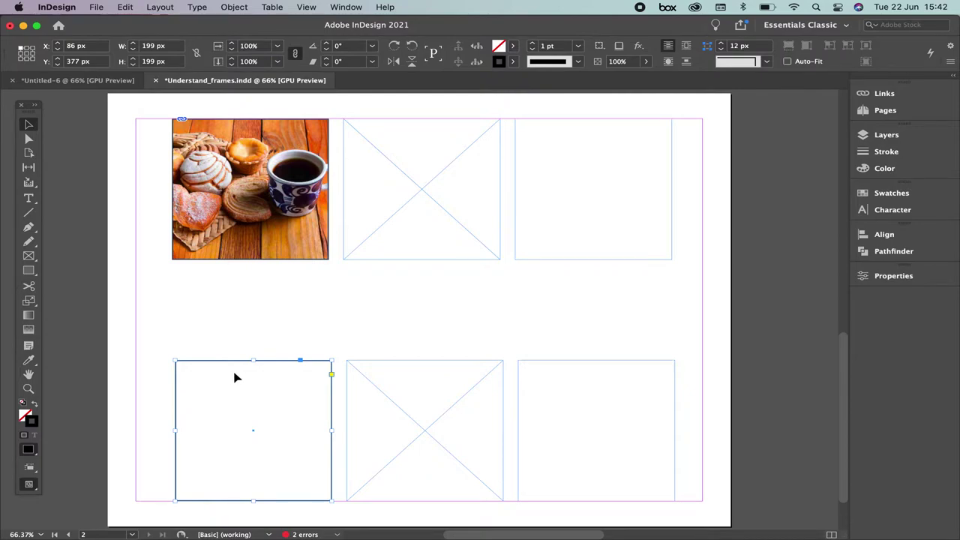
{"action": "left_click", "coordinate": [512, 46]}
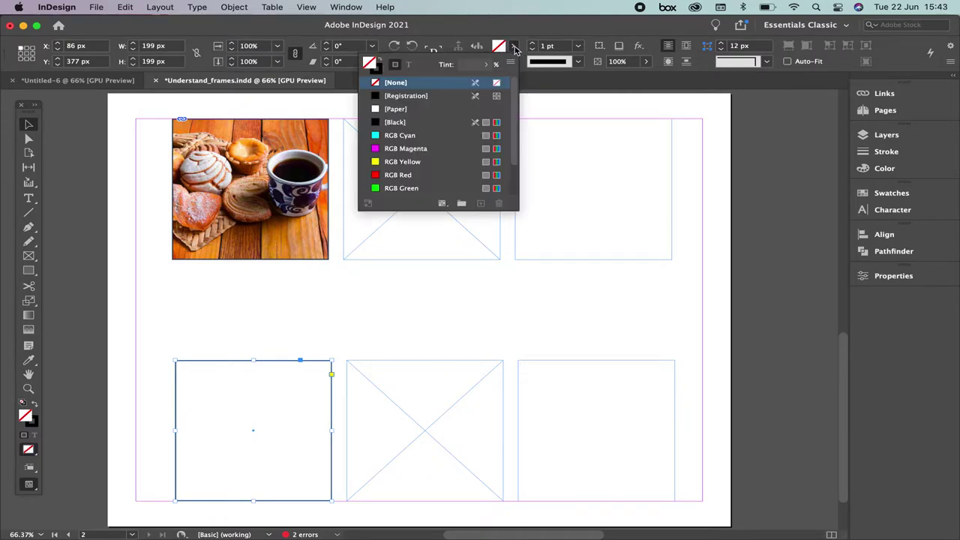
{"action": "left_click", "coordinate": [404, 148]}
{"action": "left_click", "coordinate": [257, 310]}
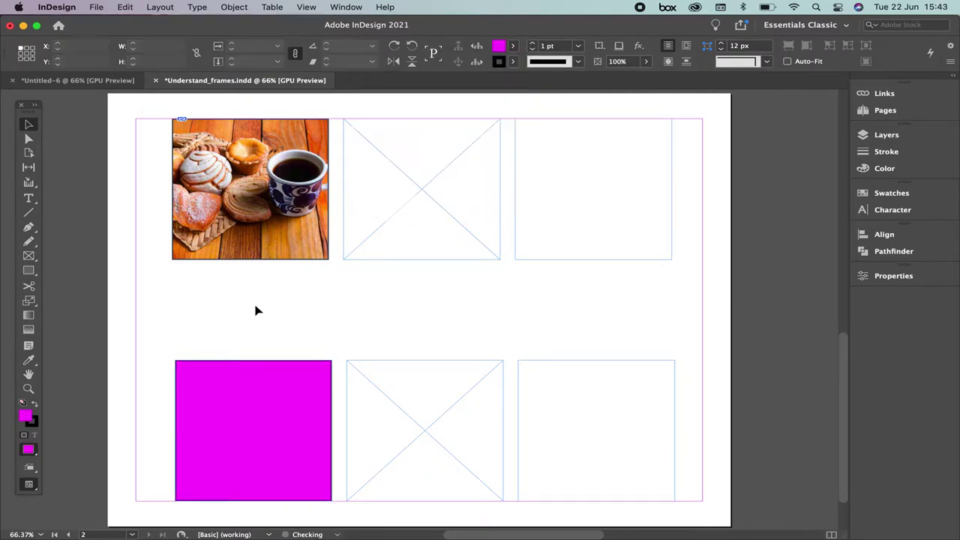
{"action": "left_click", "coordinate": [252, 406]}
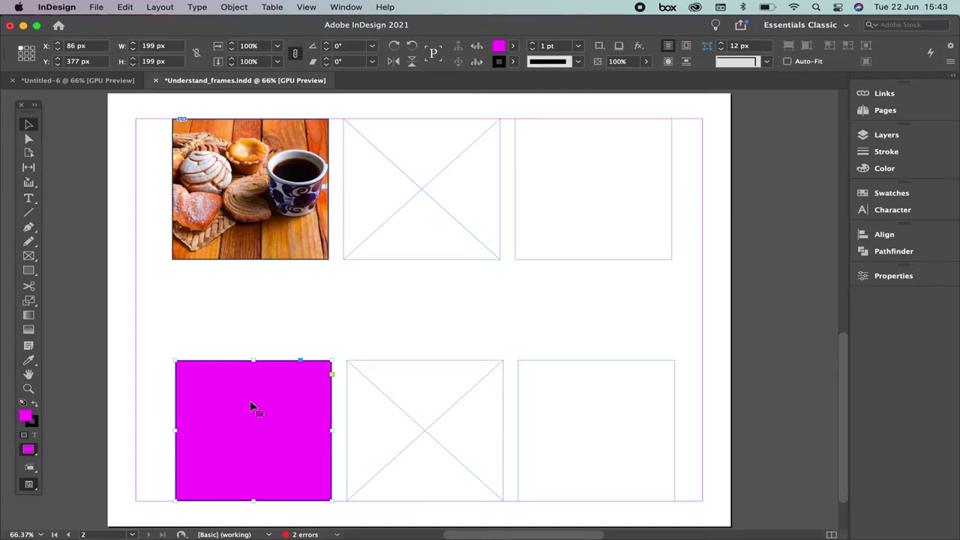
Place bread.jpg into the selected magenta lower-left frame
{"action": "left_click", "coordinate": [95, 6]}
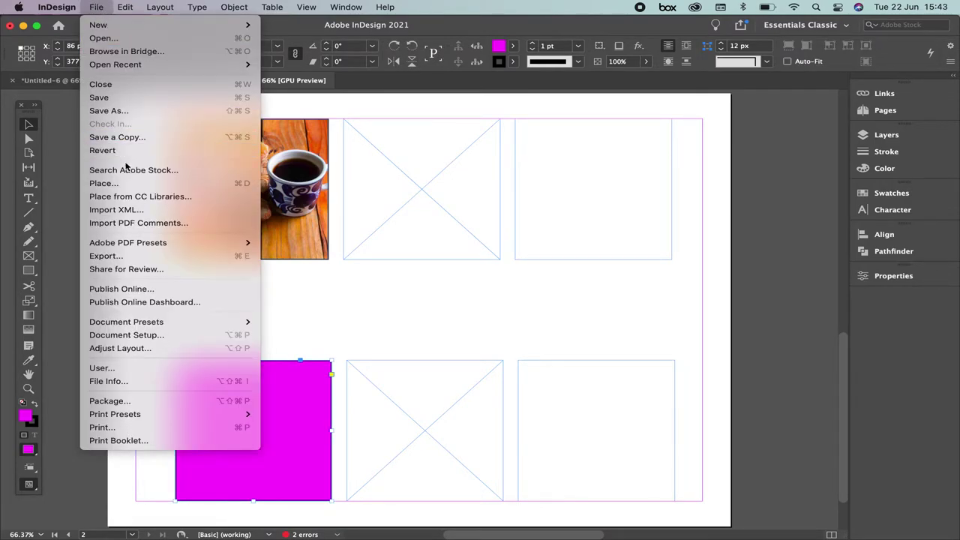
{"action": "left_click", "coordinate": [130, 188]}
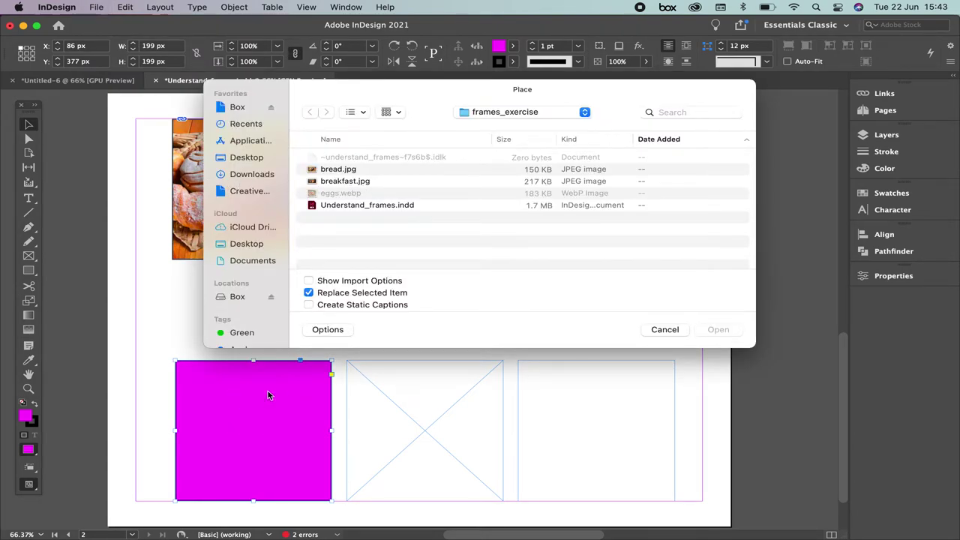
{"action": "left_click", "coordinate": [344, 171]}
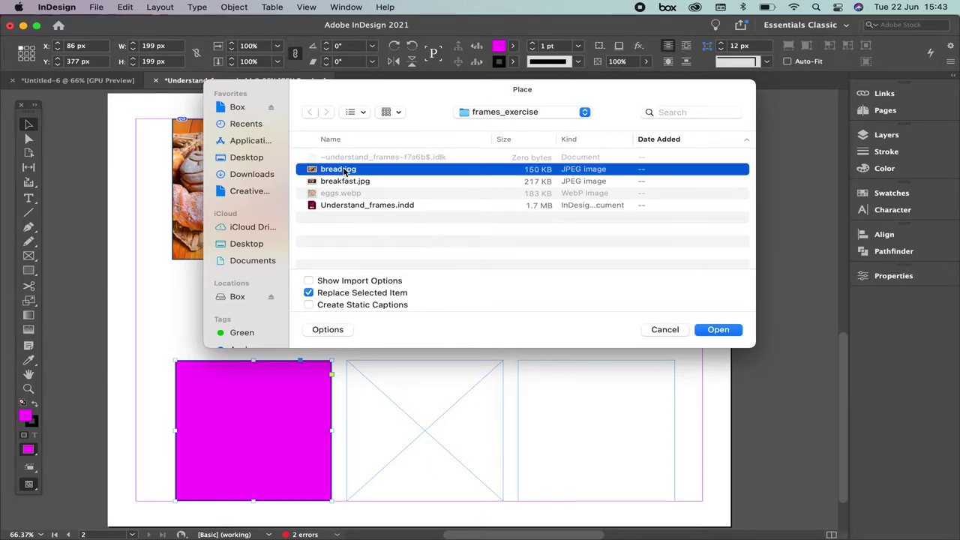
{"action": "left_click", "coordinate": [717, 330]}
{"action": "mouse_move", "coordinate": [231, 417]}
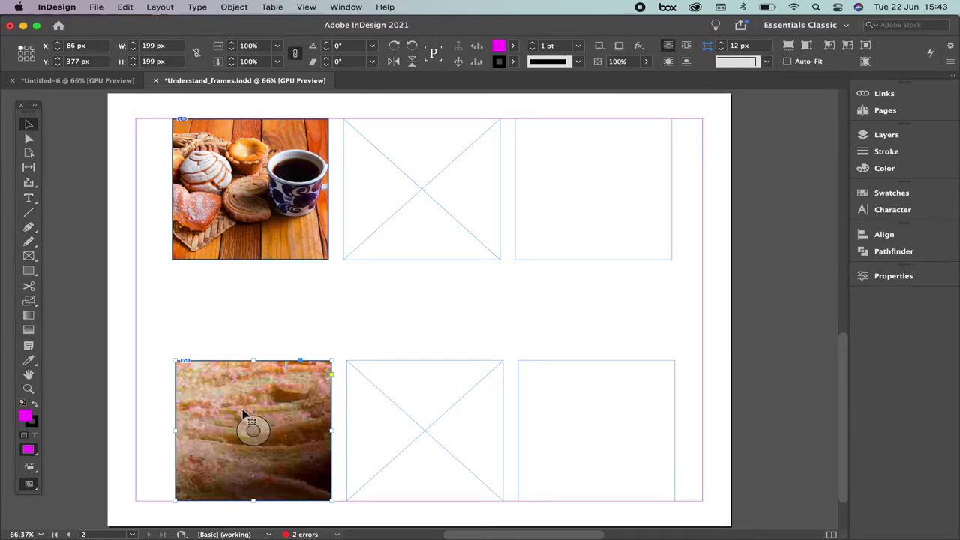
Fit the bread photo proportionally in the lower-left frame, leaving magenta bands above and below
{"action": "right_click", "coordinate": [281, 390]}
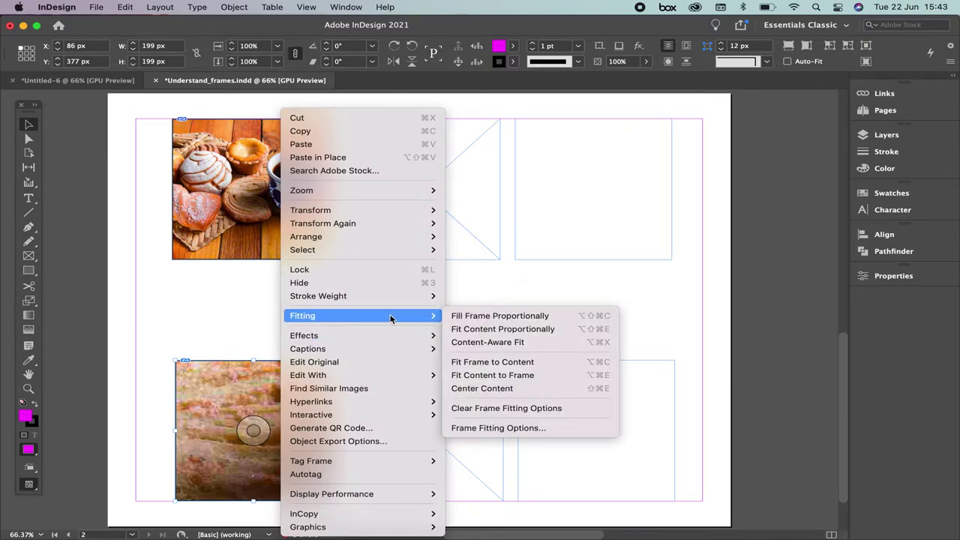
{"action": "left_click", "coordinate": [492, 376]}
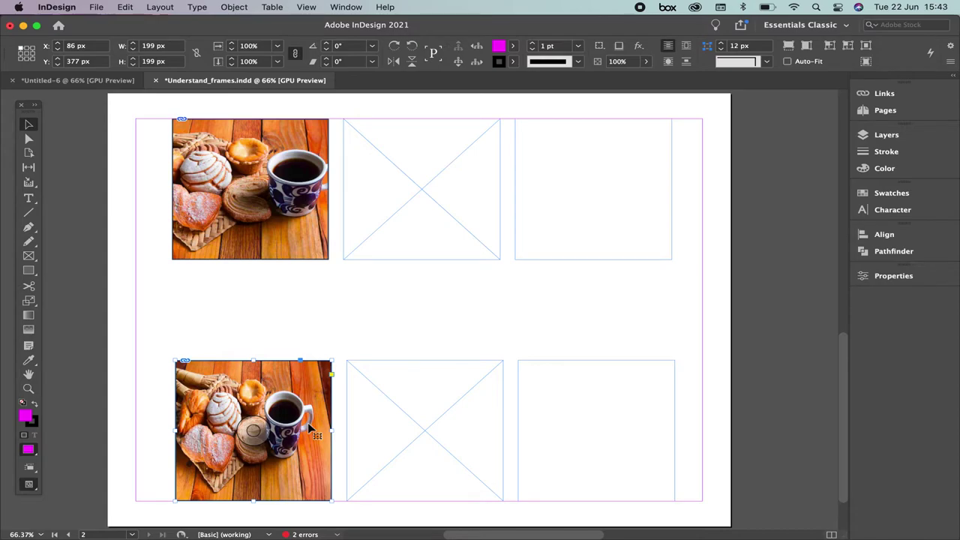
{"action": "key", "text": "super+alt+period"}
{"action": "scroll", "coordinate": [300, 416], "scroll_direction": "right", "scroll_amount": 1}
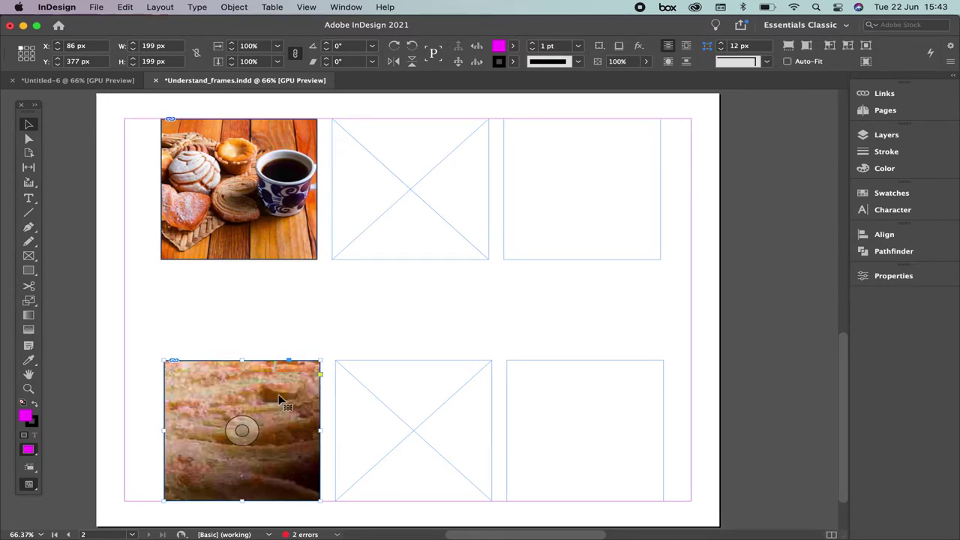
{"action": "right_click", "coordinate": [279, 397]}
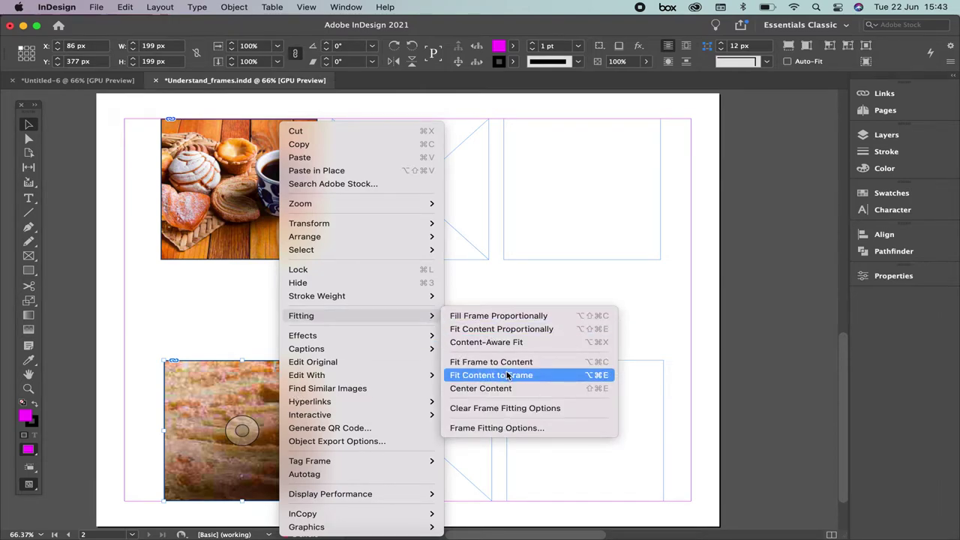
{"action": "left_click", "coordinate": [497, 334]}
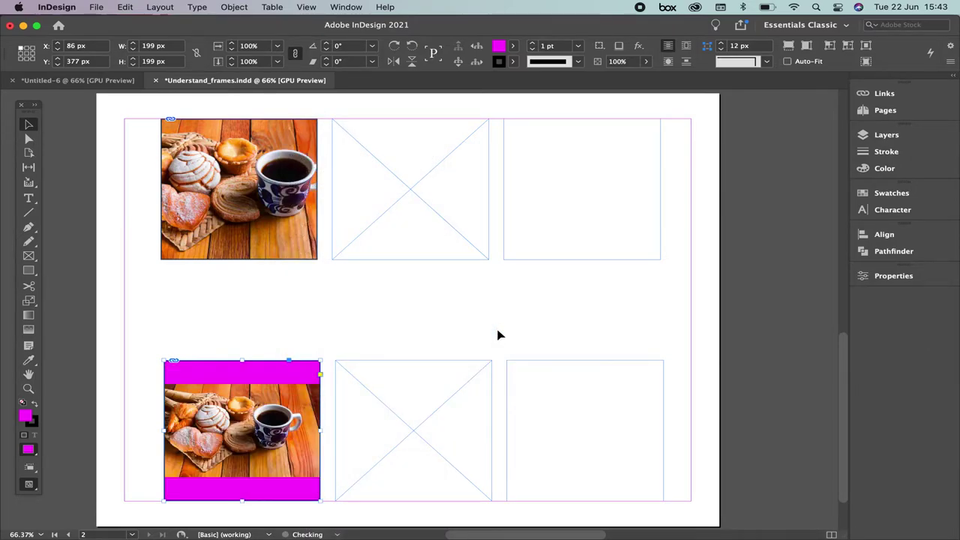
{"action": "left_click", "coordinate": [138, 372]}
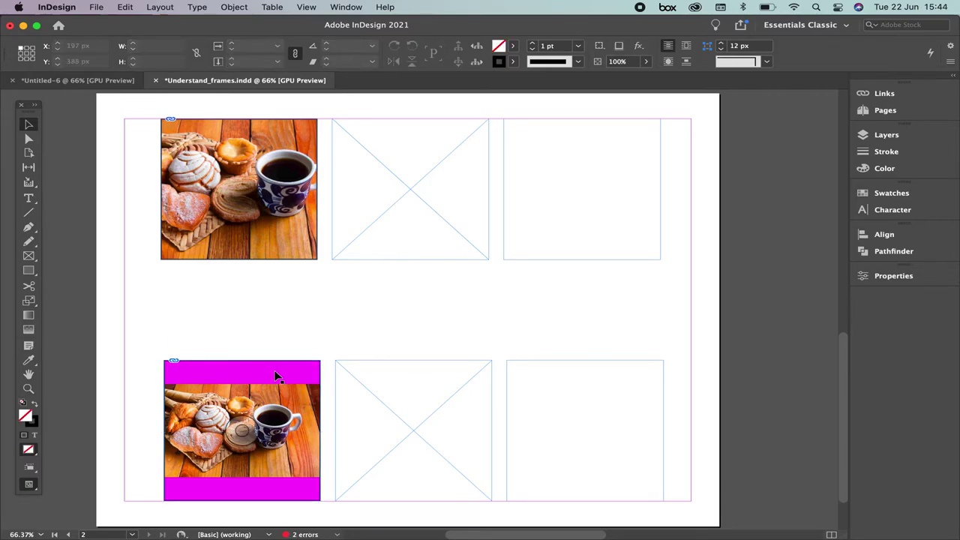
Select the bread photo content inside the lower-left frame for direct editing
{"action": "left_click", "coordinate": [302, 399]}
{"action": "double_click", "coordinate": [302, 398]}
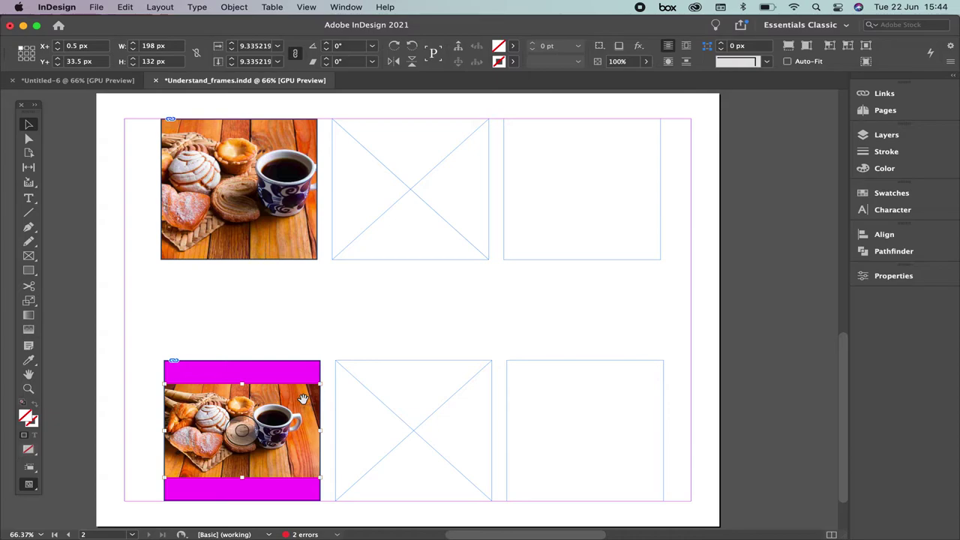
{"action": "left_click_drag", "start_coordinate": [292, 373], "coordinate": [365, 405]}
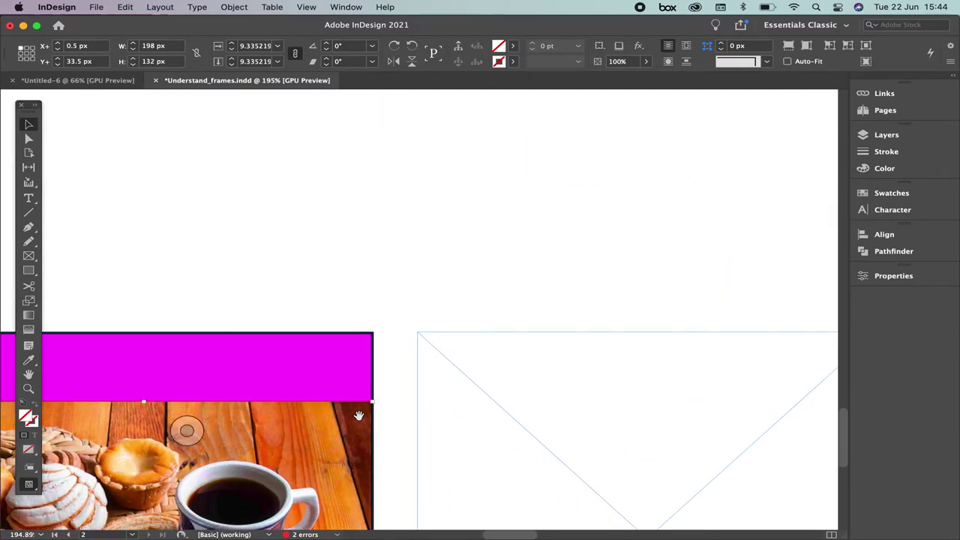
{"action": "key", "text": "super+0"}
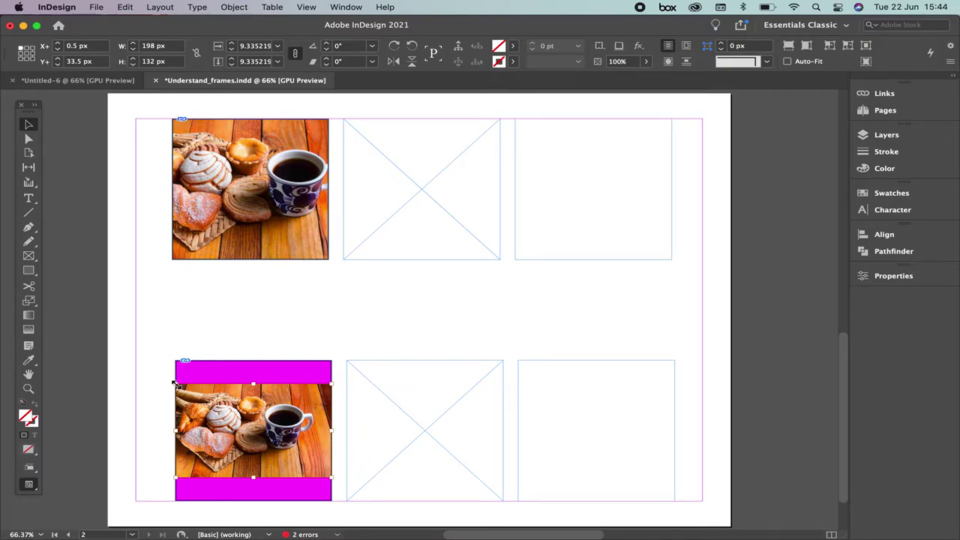
Scale up and shift the bread photo until it covers the frame with no magenta showing
{"action": "left_click_drag", "start_coordinate": [176, 384], "coordinate": [143, 359]}
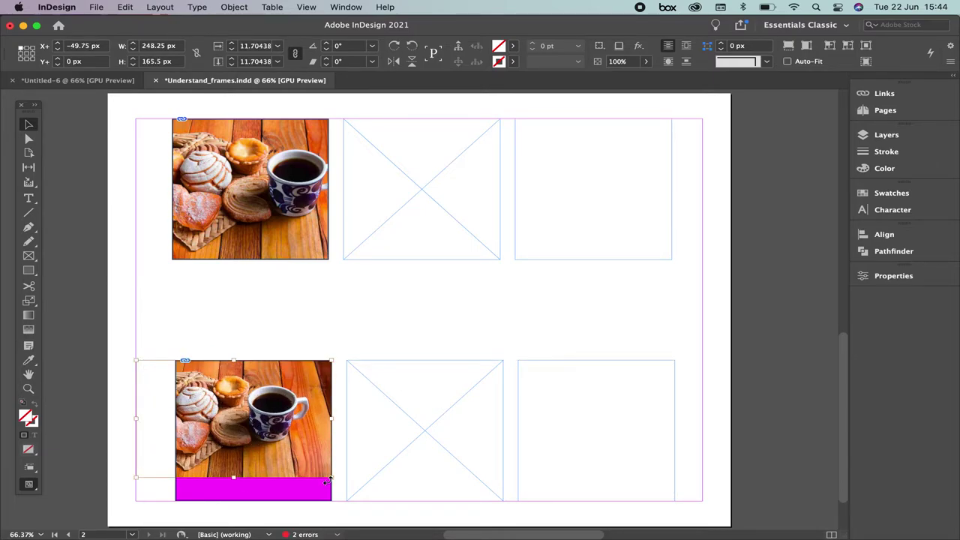
{"action": "left_click_drag", "start_coordinate": [330, 499], "coordinate": [371, 500]}
{"action": "left_click_drag", "start_coordinate": [215, 456], "coordinate": [260, 456]}
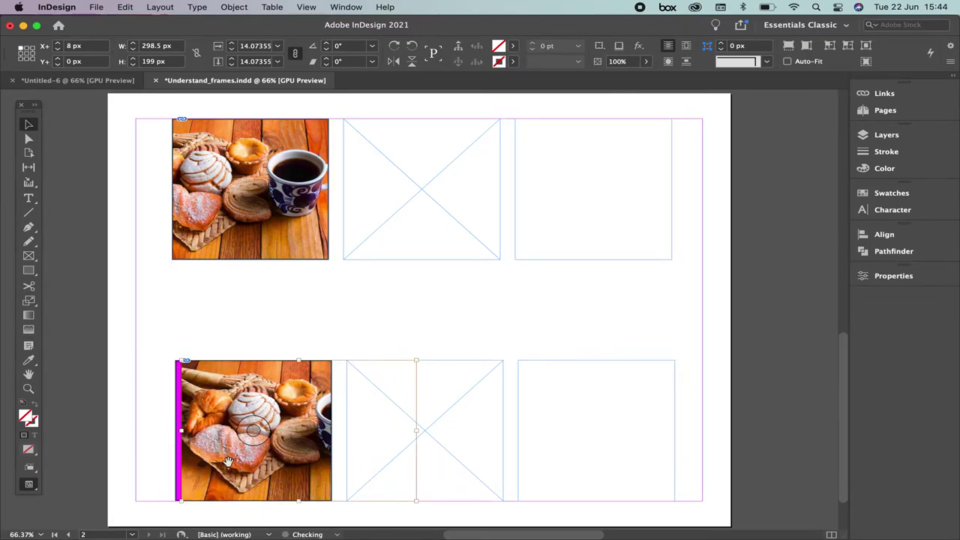
{"action": "left_click_drag", "start_coordinate": [416, 360], "coordinate": [459, 351]}
{"action": "left_click", "coordinate": [216, 412]}
{"action": "left_click_drag", "start_coordinate": [216, 413], "coordinate": [217, 421]}
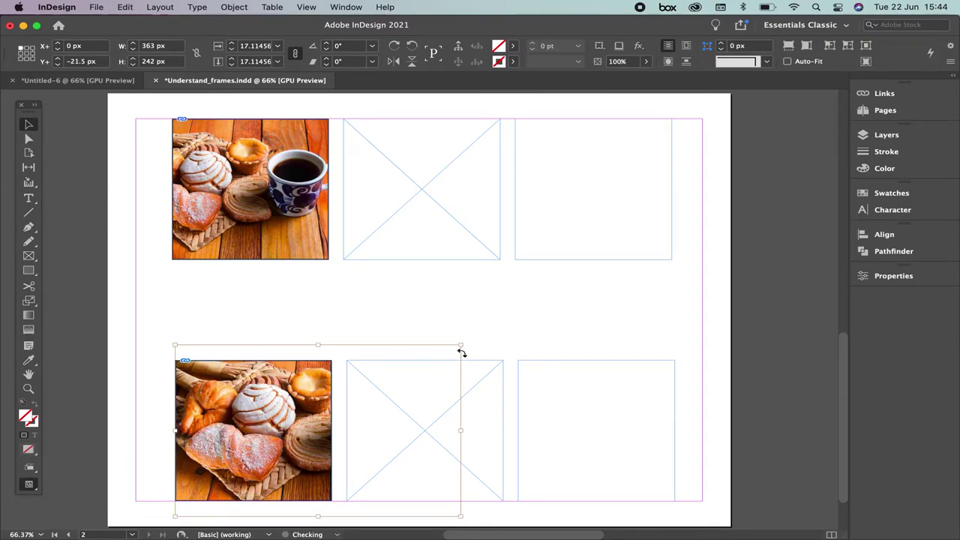
{"action": "left_click_drag", "start_coordinate": [460, 345], "coordinate": [496, 320]}
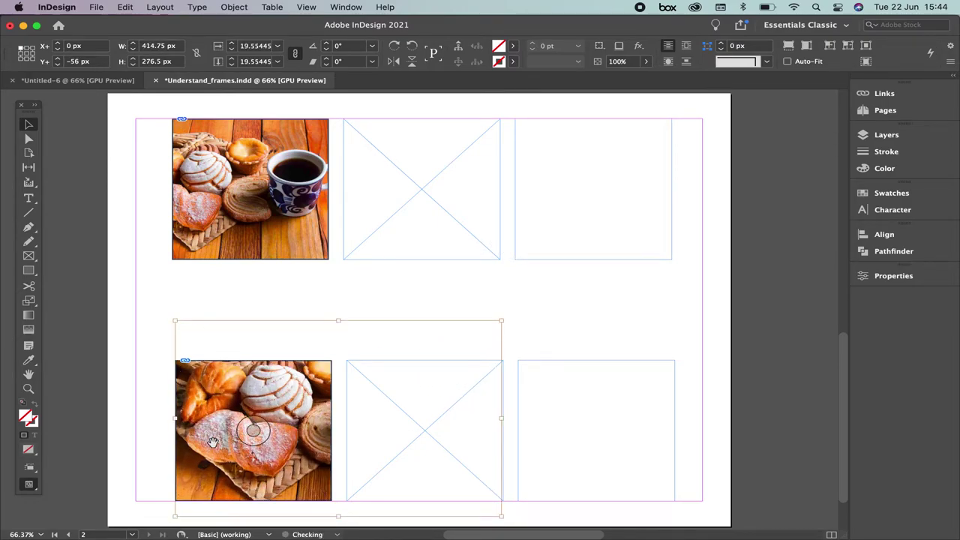
{"action": "left_click", "coordinate": [160, 445]}
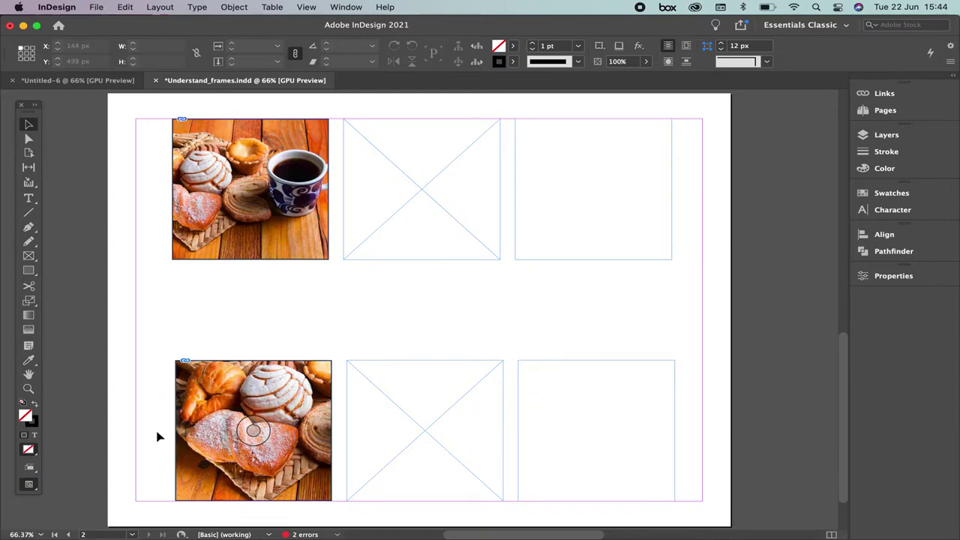
Delete the empty top-middle frame and draw a 199 px circular frame in its place
{"action": "left_click", "coordinate": [426, 198]}
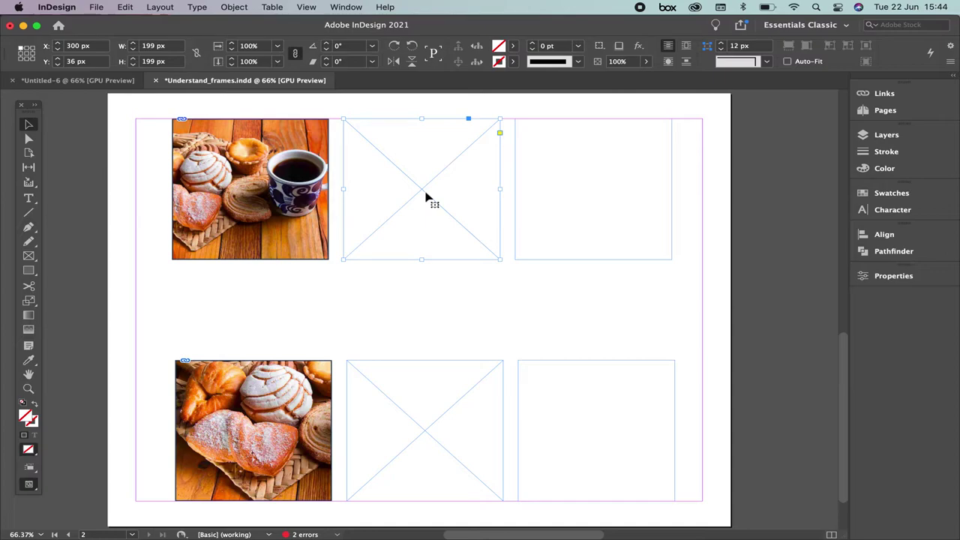
{"action": "key", "text": "Delete"}
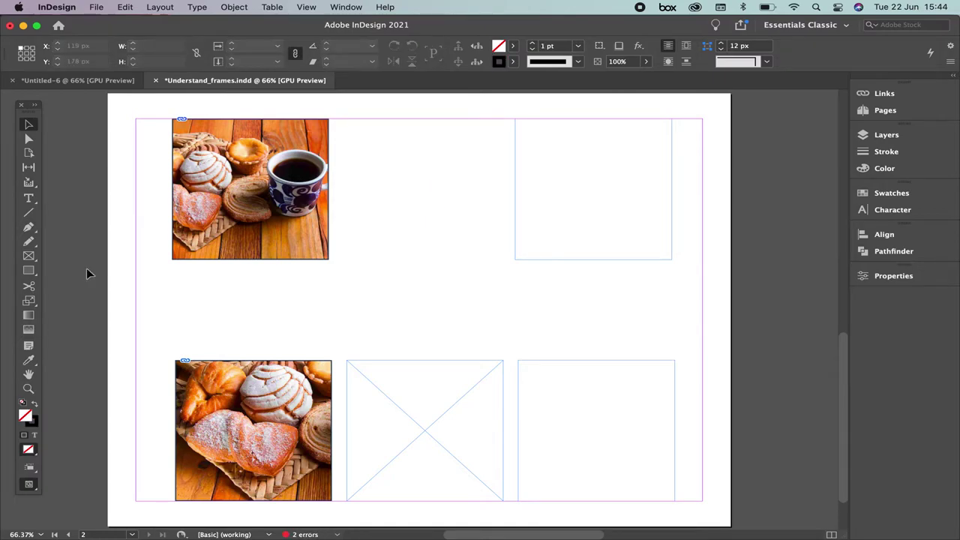
{"action": "left_click", "coordinate": [28, 259]}
{"action": "left_click_drag", "start_coordinate": [28, 264], "coordinate": [75, 281]}
{"action": "left_click_drag", "start_coordinate": [350, 120], "coordinate": [506, 297]}
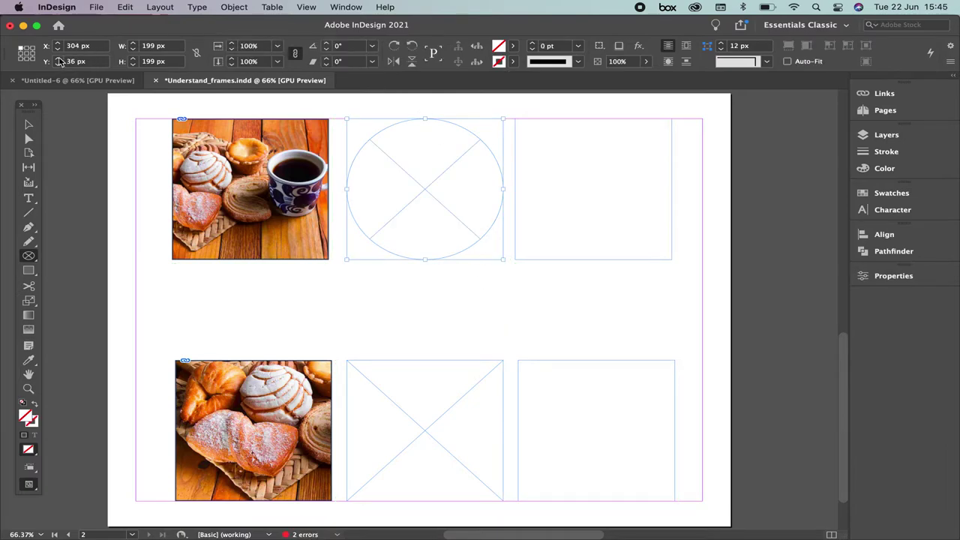
Place breakfast.jpg into the circle frame and select the photo inside it
{"action": "left_click", "coordinate": [96, 7]}
{"action": "left_click", "coordinate": [151, 188]}
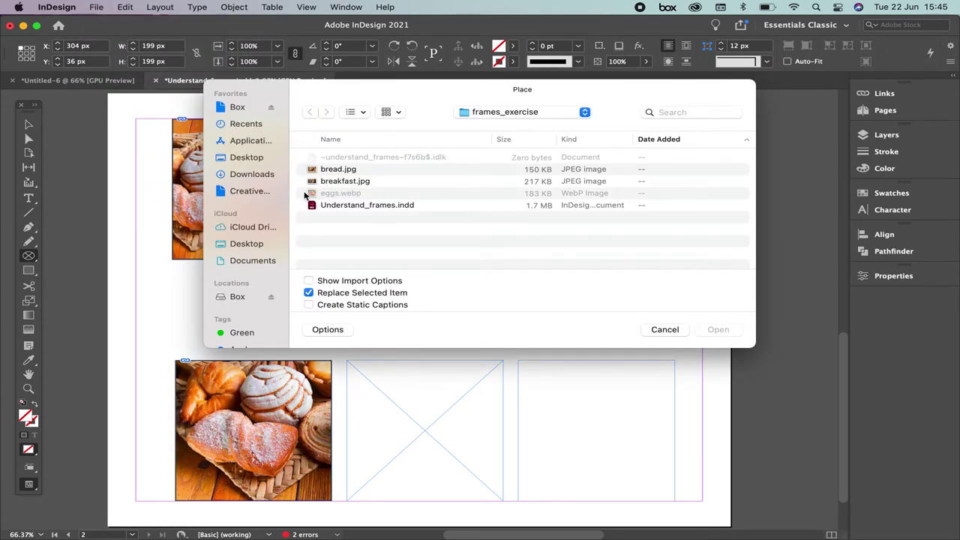
{"action": "left_click", "coordinate": [340, 183]}
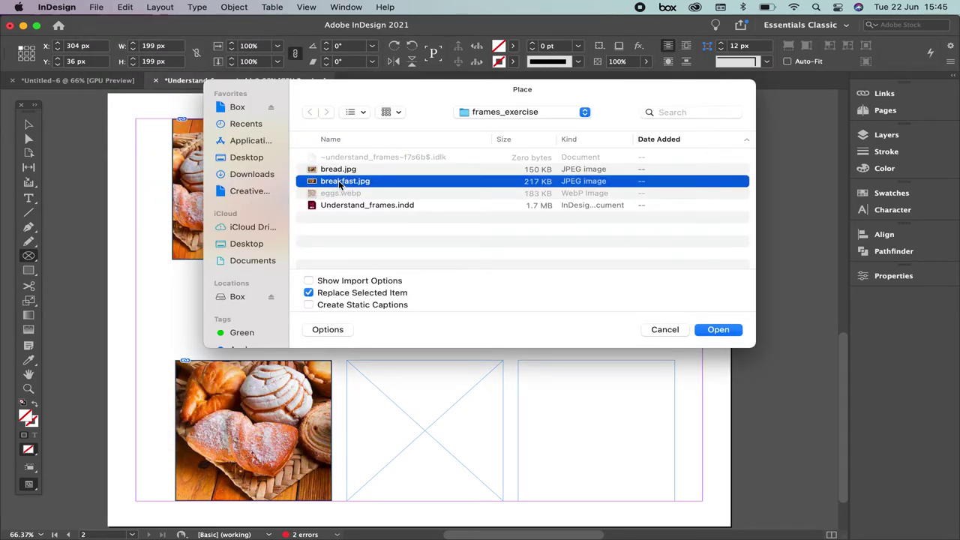
{"action": "double_click", "coordinate": [340, 183]}
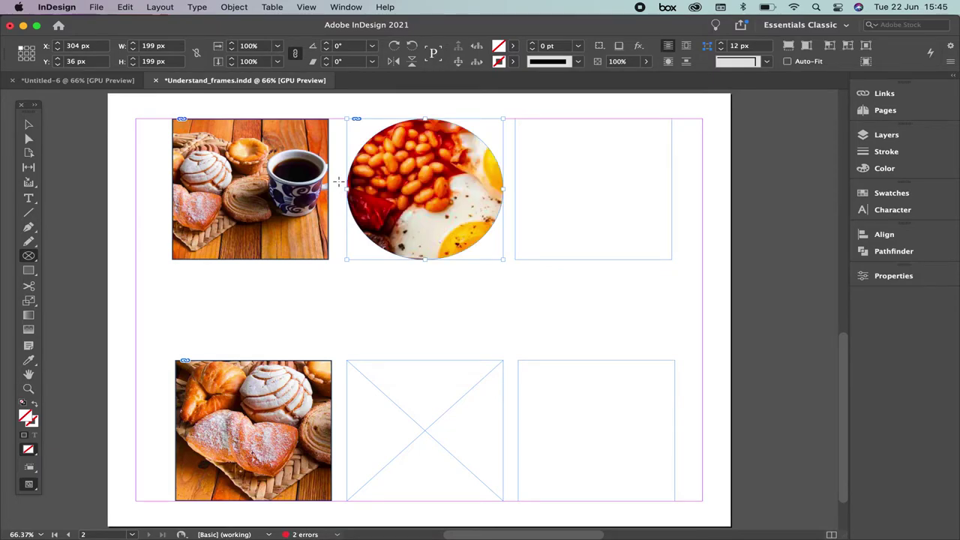
{"action": "left_click", "coordinate": [29, 124]}
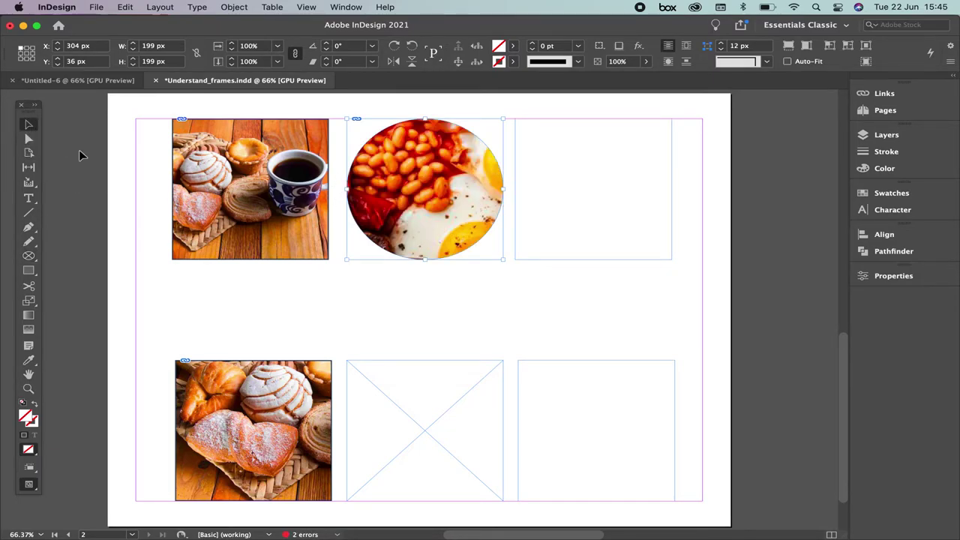
{"action": "double_click", "coordinate": [472, 188]}
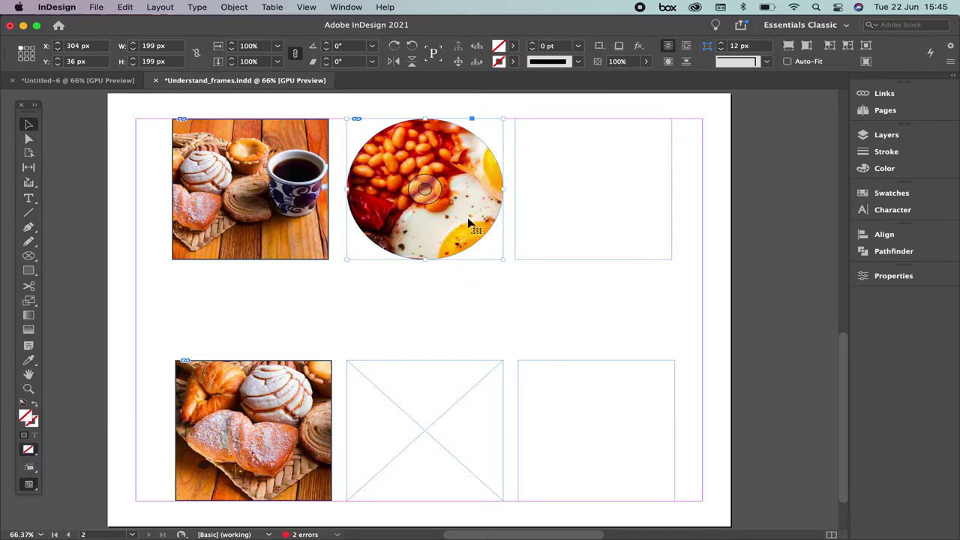
Shift the breakfast photo within the circle and scale it down from its corners
{"action": "left_click_drag", "start_coordinate": [464, 219], "coordinate": [431, 196]}
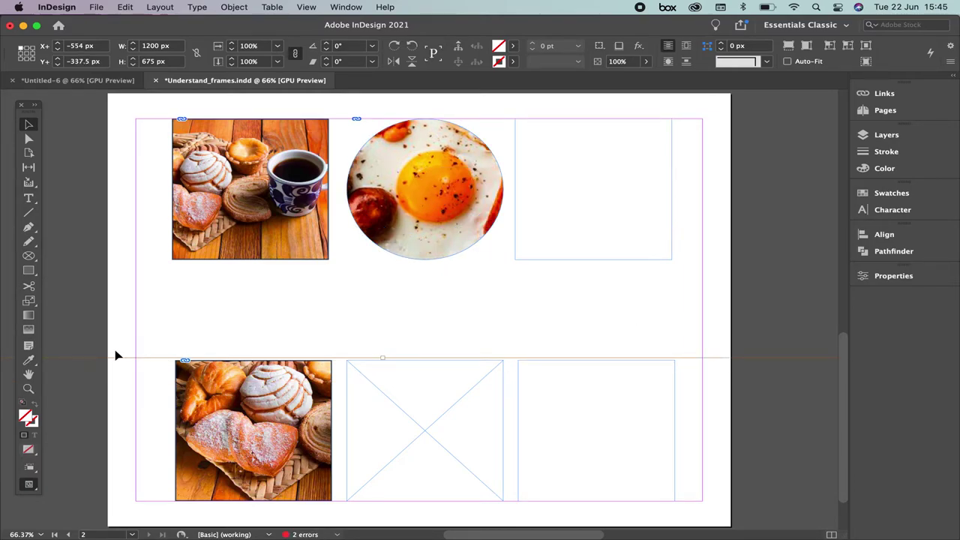
{"action": "mouse_move", "coordinate": [462, 226]}
{"action": "key", "text": "super+alt+comma"}
{"action": "key", "text": "super+alt+comma"}
{"action": "key", "text": "super+alt+comma"}
{"action": "key", "text": "super+alt+comma"}
{"action": "key", "text": "super+alt+comma"}
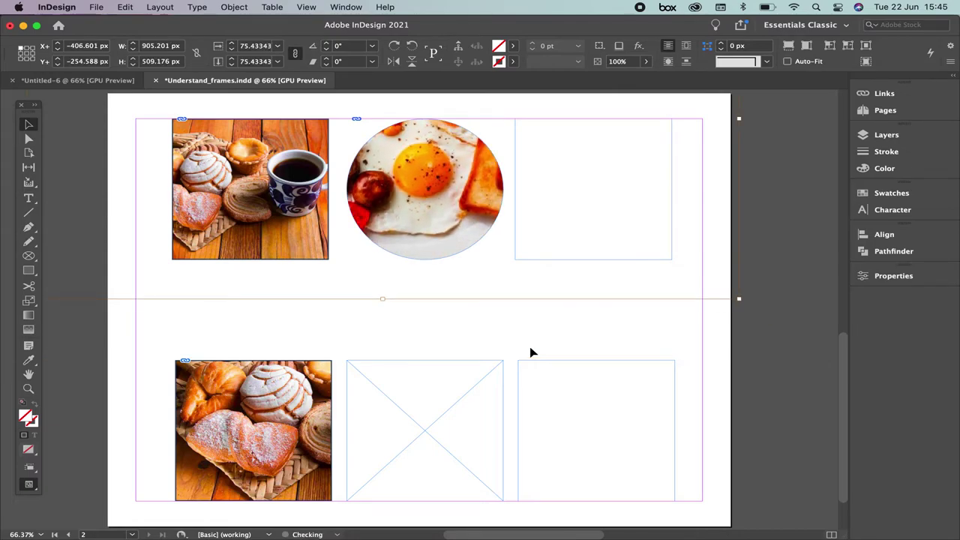
{"action": "scroll", "coordinate": [530, 348], "scroll_direction": "down", "scroll_amount": 3}
{"action": "scroll", "coordinate": [530, 352], "scroll_direction": "down", "scroll_amount": 1}
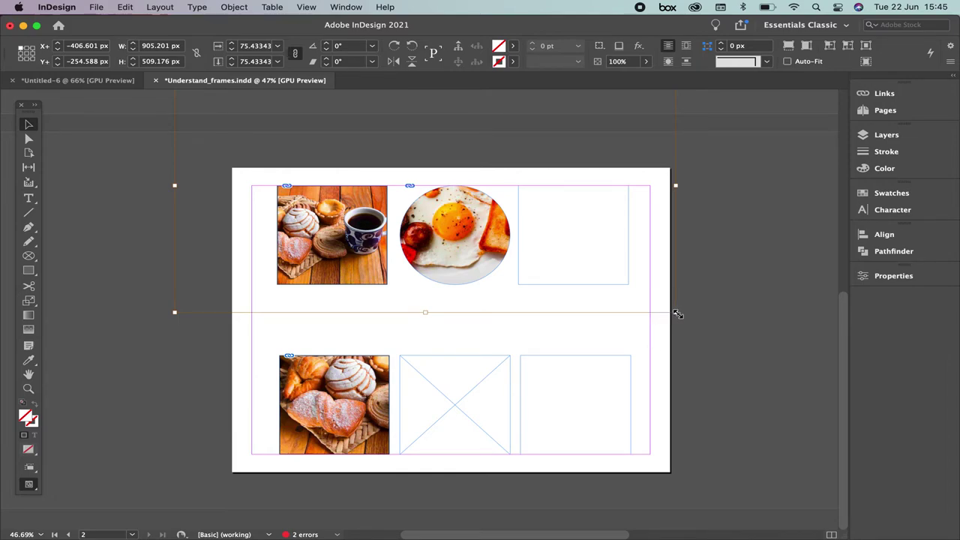
{"action": "left_click_drag", "start_coordinate": [677, 315], "coordinate": [593, 339]}
{"action": "left_click_drag", "start_coordinate": [615, 176], "coordinate": [543, 211]}
Move the photo up and right so the whole plate is centred in the circle
{"action": "left_click", "coordinate": [492, 289]}
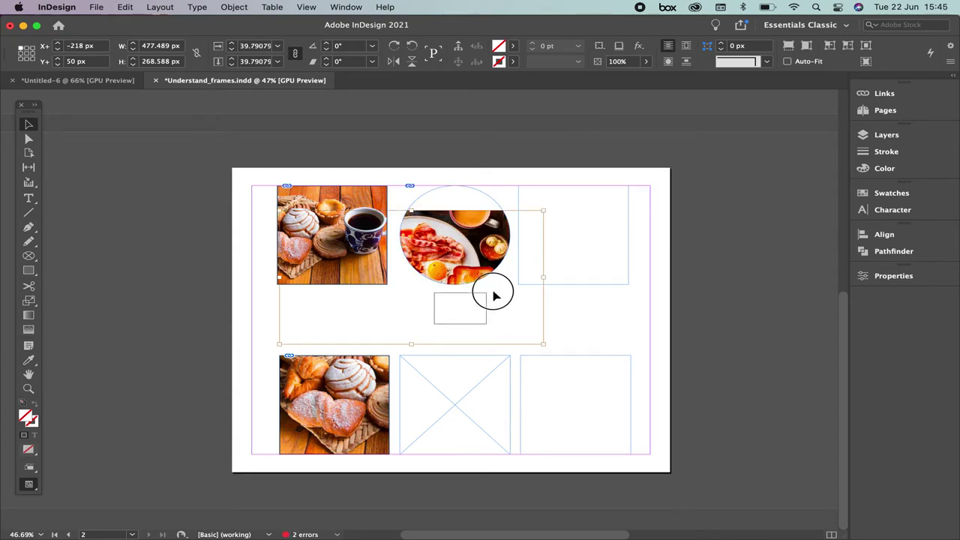
{"action": "left_click", "coordinate": [474, 240]}
{"action": "left_click_drag", "start_coordinate": [485, 256], "coordinate": [516, 213]}
{"action": "left_click", "coordinate": [552, 138]}
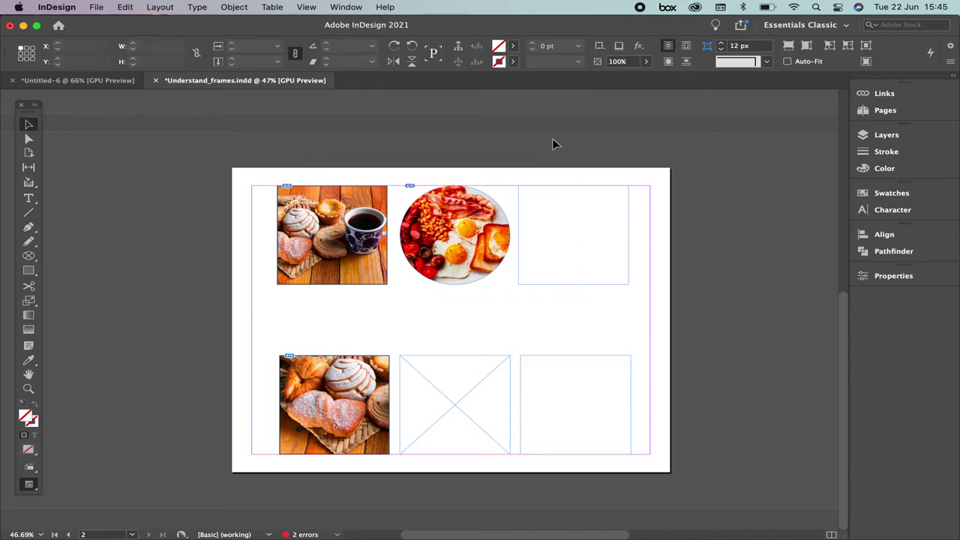
Place breakfast.jpg into the empty top-right frame, then undo the placement
{"action": "left_click", "coordinate": [573, 286]}
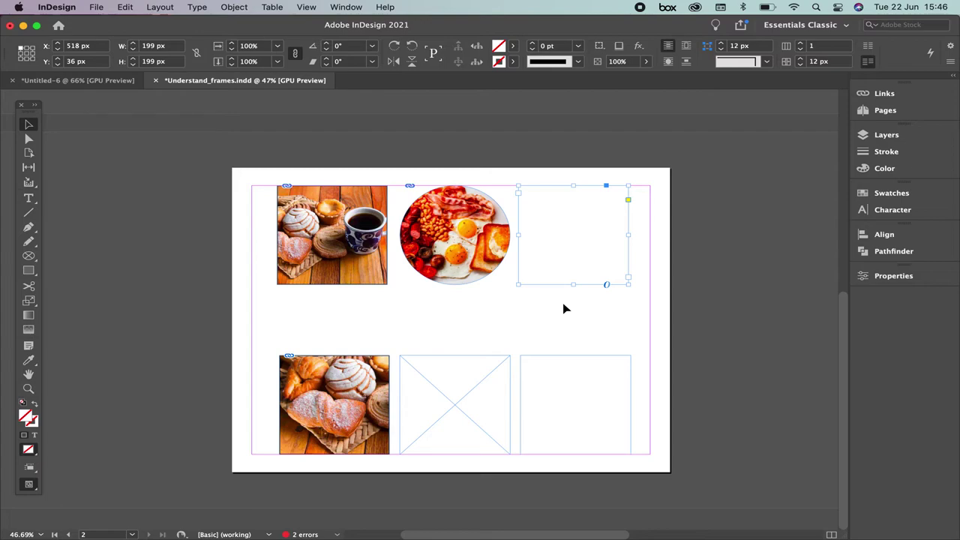
{"action": "left_click", "coordinate": [96, 7]}
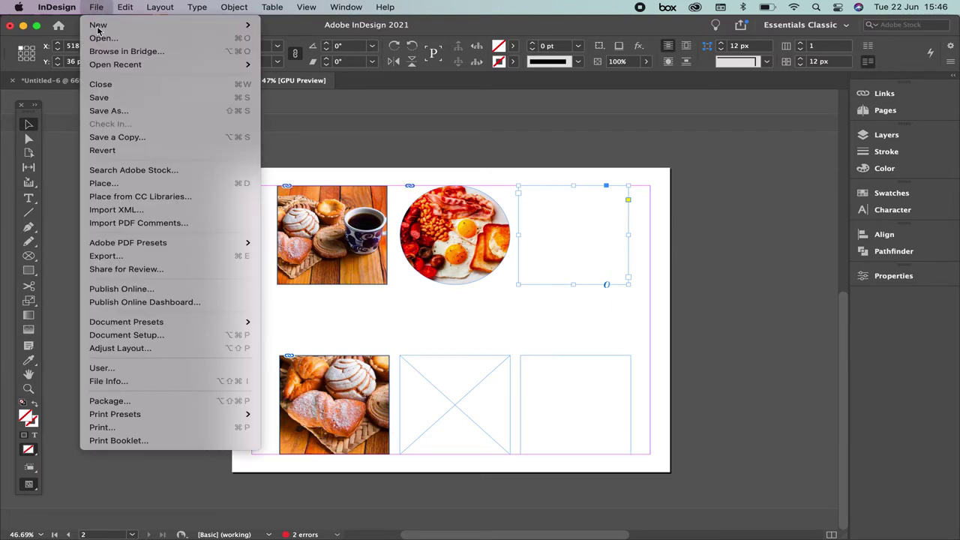
{"action": "left_click", "coordinate": [126, 184]}
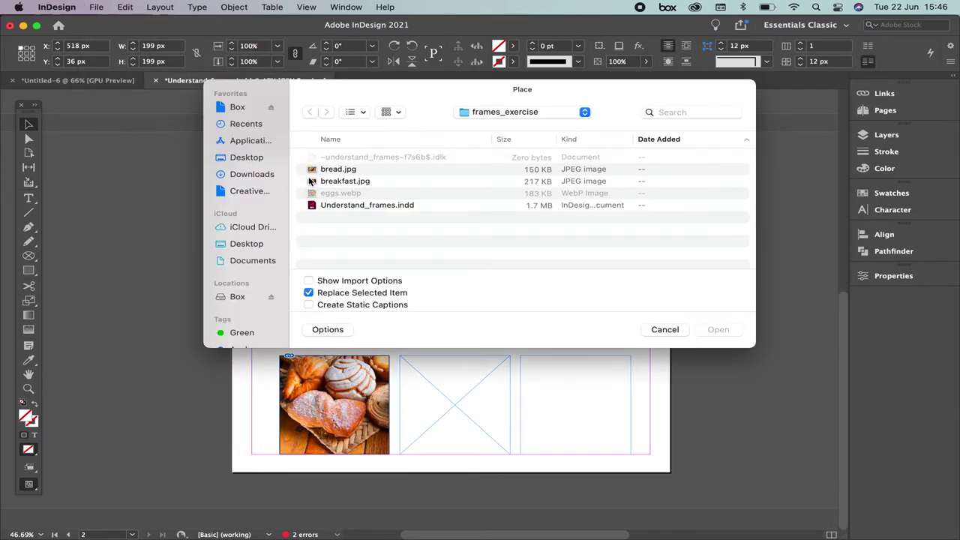
{"action": "double_click", "coordinate": [337, 180]}
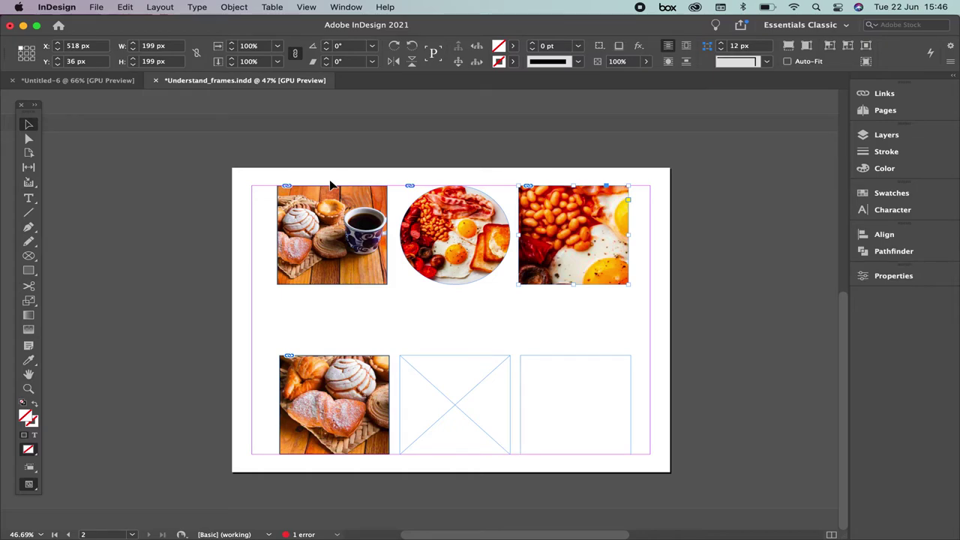
{"action": "key", "text": "super+z"}
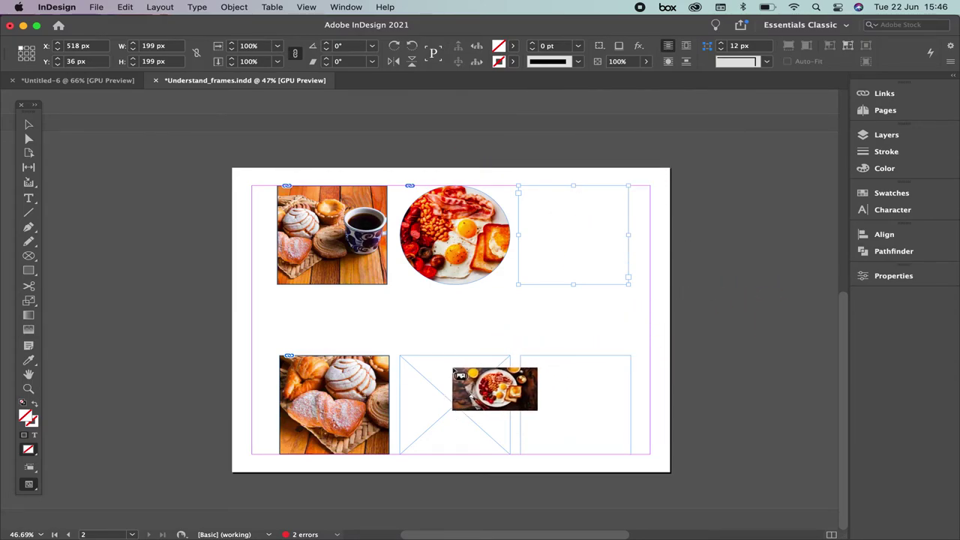
Undo the repeated breakfast photo placements and discard the loaded place cursor
{"action": "left_click", "coordinate": [431, 379]}
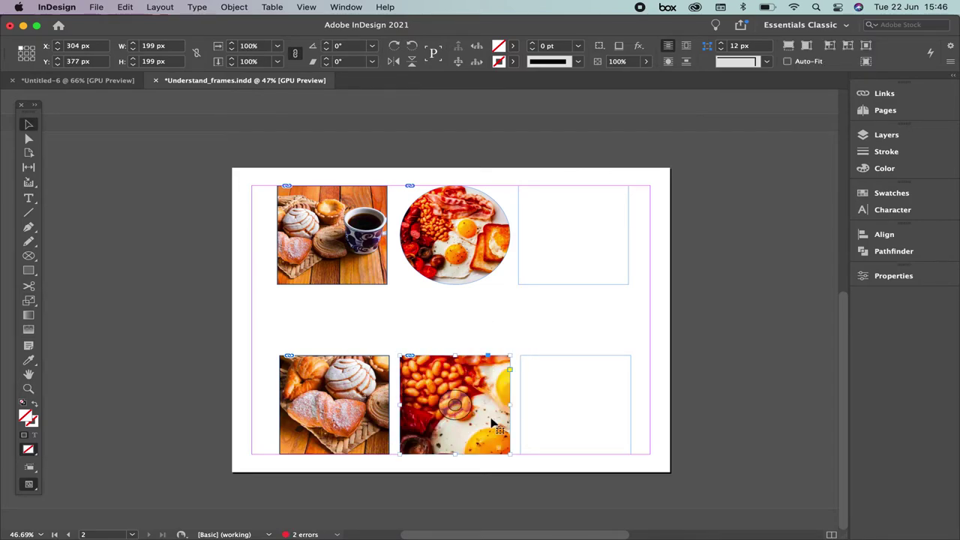
{"action": "key", "text": "super+z"}
{"action": "left_click", "coordinate": [313, 369]}
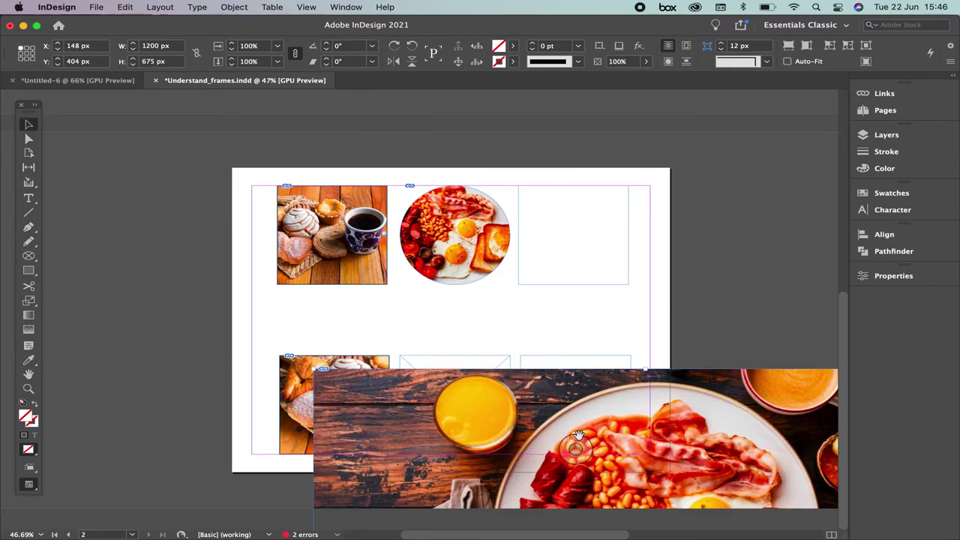
{"action": "key", "text": "super+z"}
{"action": "key", "text": "Escape"}
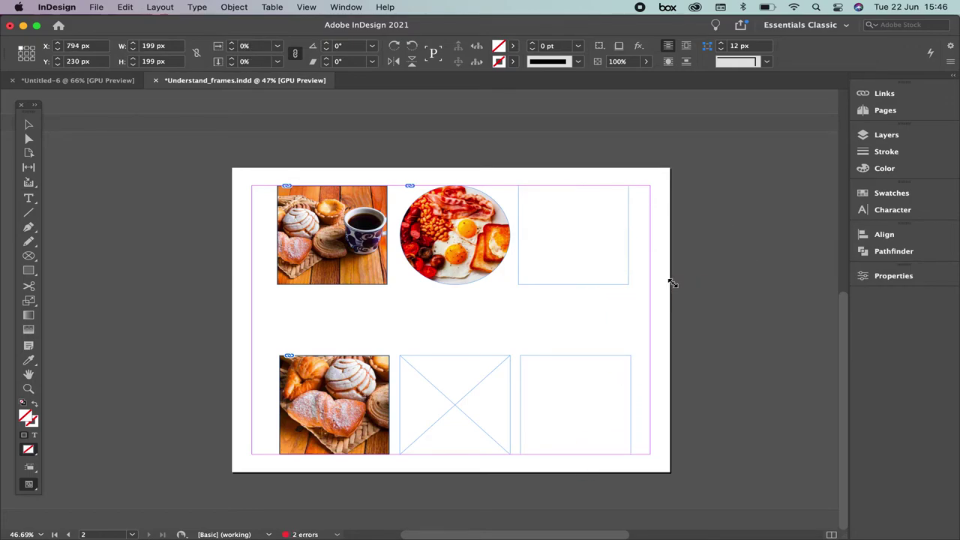
{"action": "left_click", "coordinate": [672, 283]}
{"action": "key", "text": "super+z"}
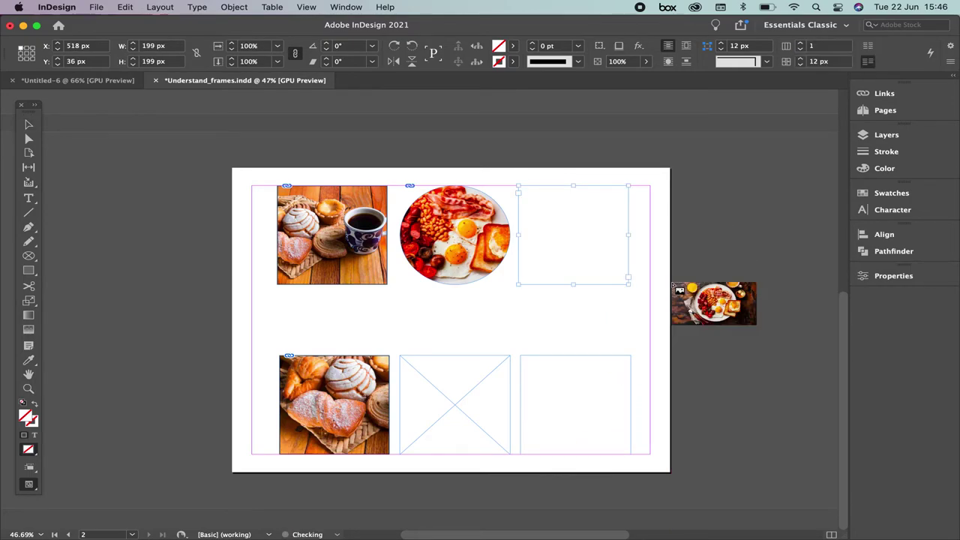
{"action": "key", "text": "Escape"}
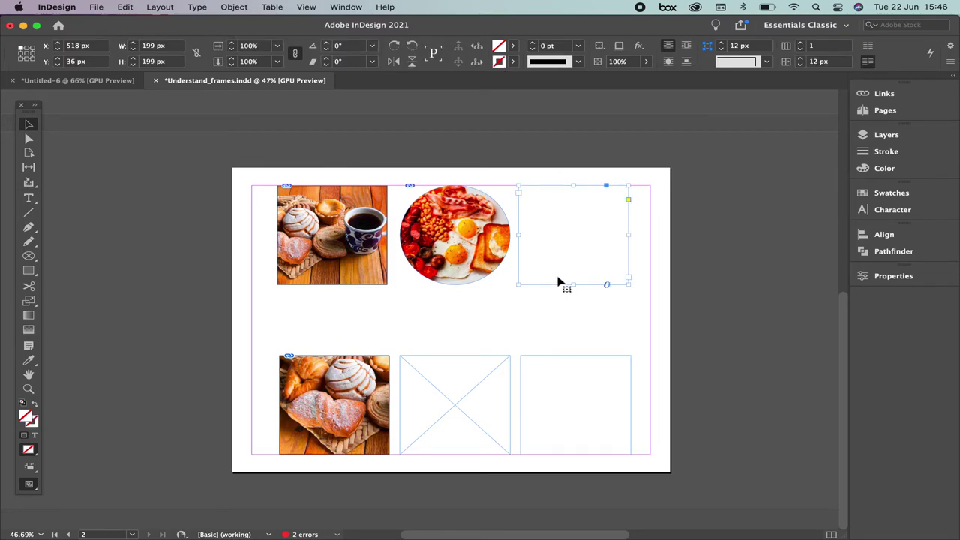
Fill the selected top-right frame with placeholder text and zoom in on it
{"action": "left_click", "coordinate": [197, 7]}
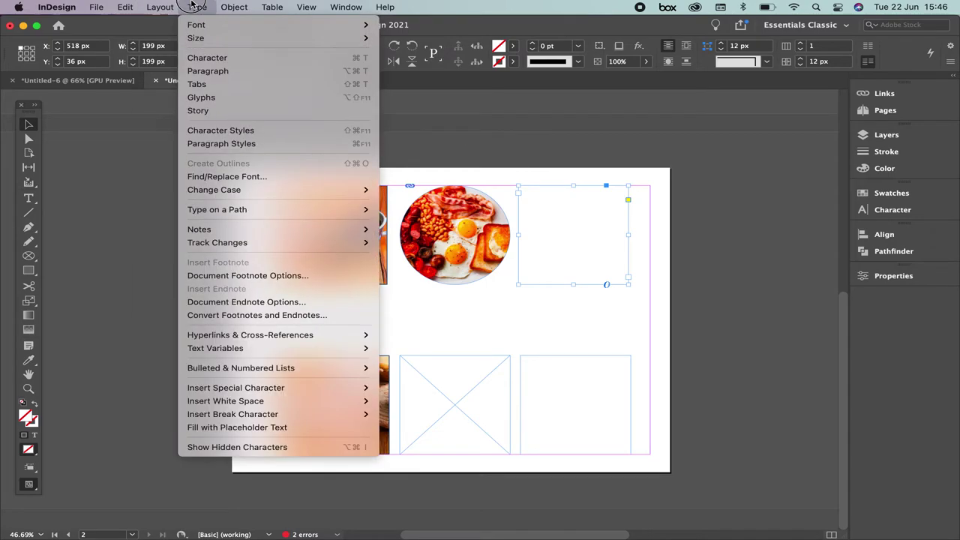
{"action": "left_click", "coordinate": [310, 426]}
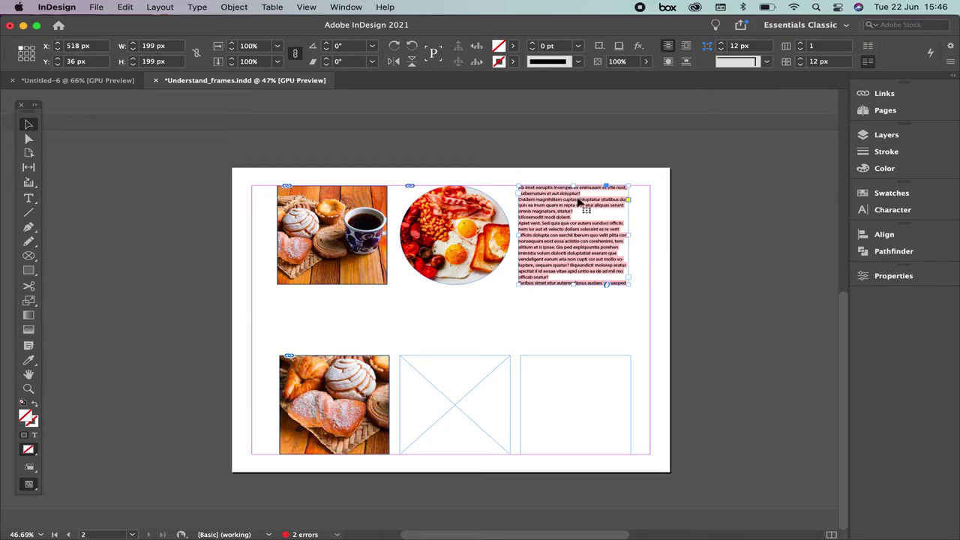
{"action": "left_click", "coordinate": [582, 231]}
{"action": "left_click", "coordinate": [583, 231]}
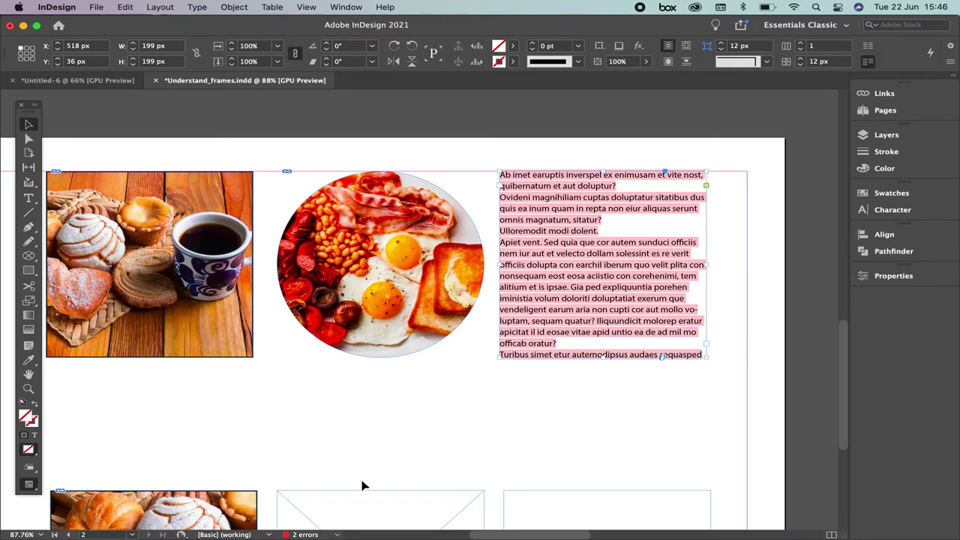
Select all the top-right placeholder text and change its font from Lato to Arial Regular
{"action": "left_click", "coordinate": [335, 534]}
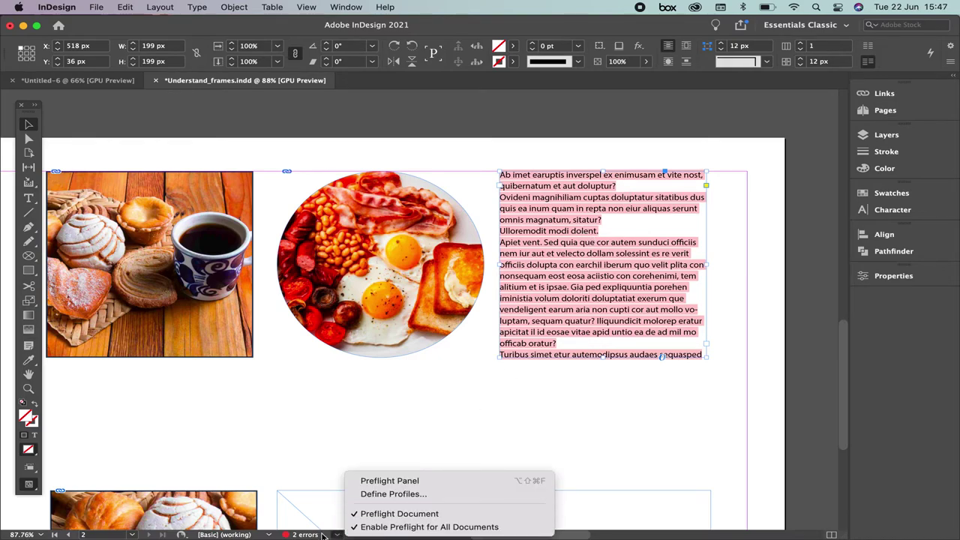
{"action": "left_click", "coordinate": [584, 347]}
{"action": "double_click", "coordinate": [582, 278]}
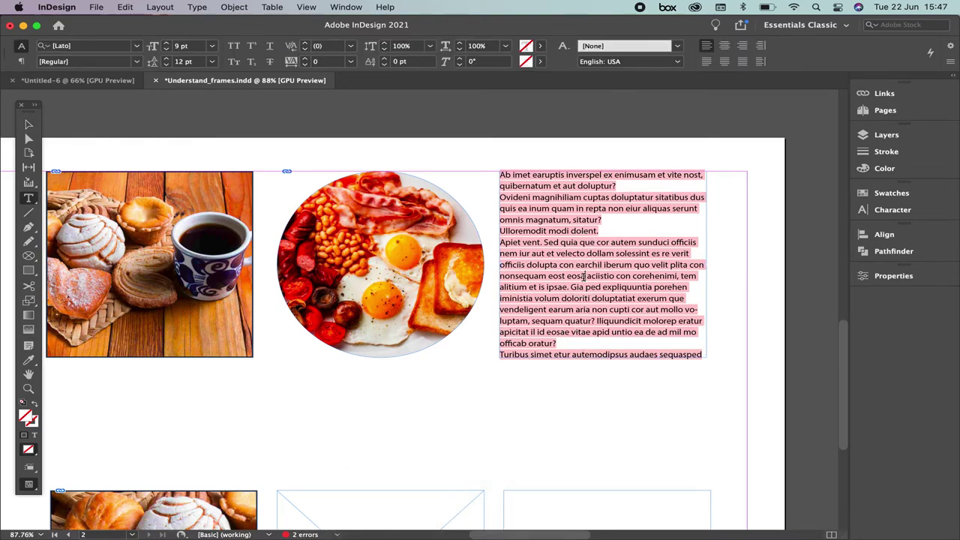
{"action": "left_click_drag", "start_coordinate": [704, 354], "coordinate": [499, 174]}
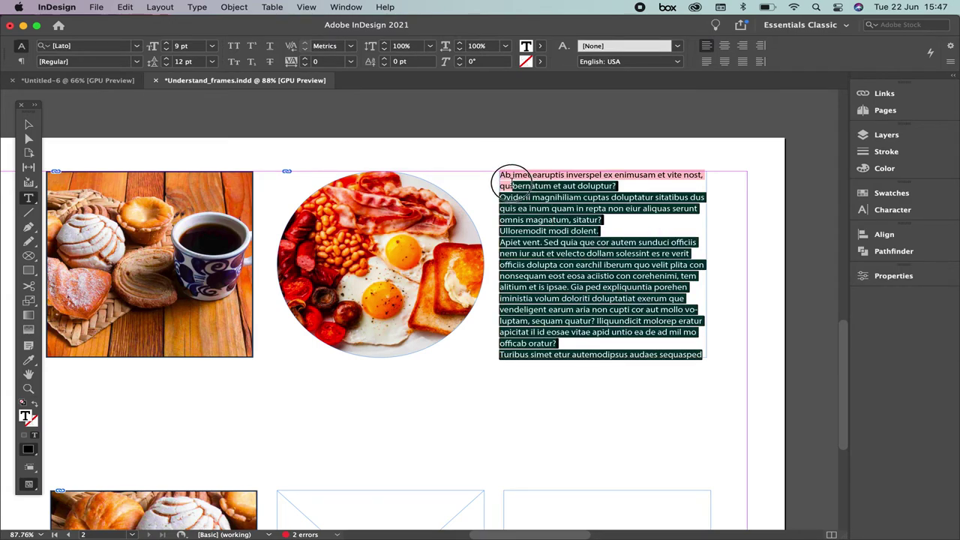
{"action": "left_click", "coordinate": [95, 46]}
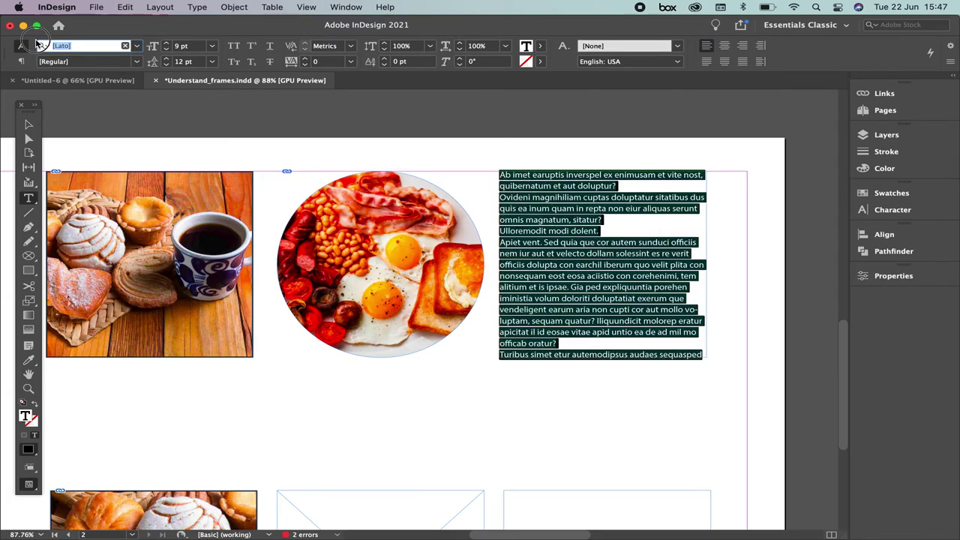
{"action": "type", "text": "arial"}
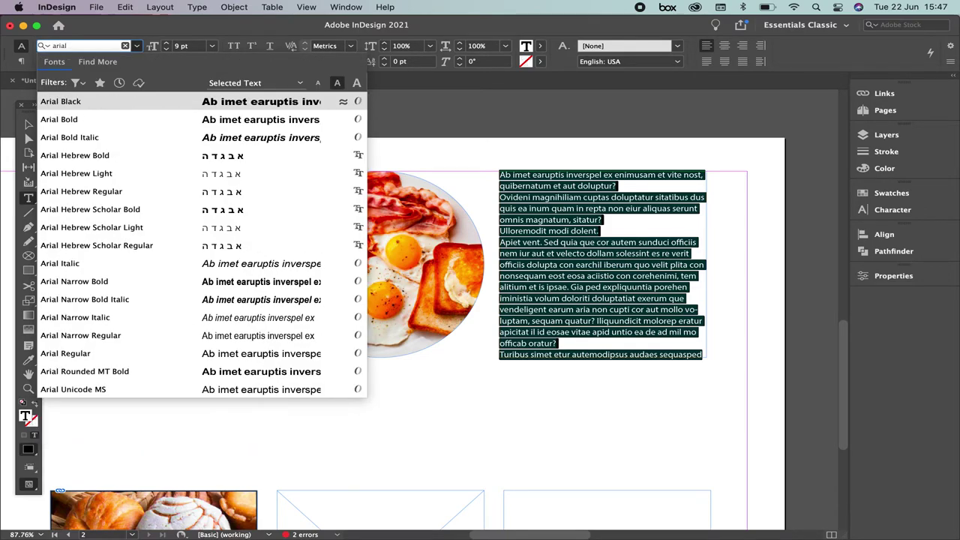
{"action": "key", "text": "Down"}
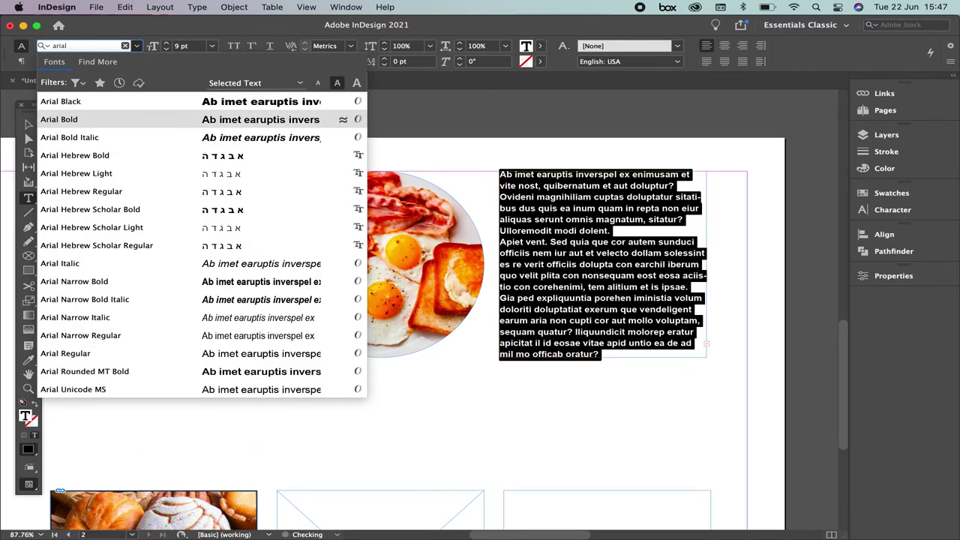
{"action": "key", "text": "Down"}
{"action": "key", "text": "Down"}
{"action": "key", "text": "Down"}
{"action": "key", "text": "Down"}
{"action": "key", "text": "Down"}
{"action": "key", "text": "Down"}
{"action": "key", "text": "Down"}
{"action": "key", "text": "Down"}
{"action": "key", "text": "Down"}
{"action": "key", "text": "Down"}
{"action": "key", "text": "Down"}
{"action": "key", "text": "Down"}
{"action": "key", "text": "Down"}
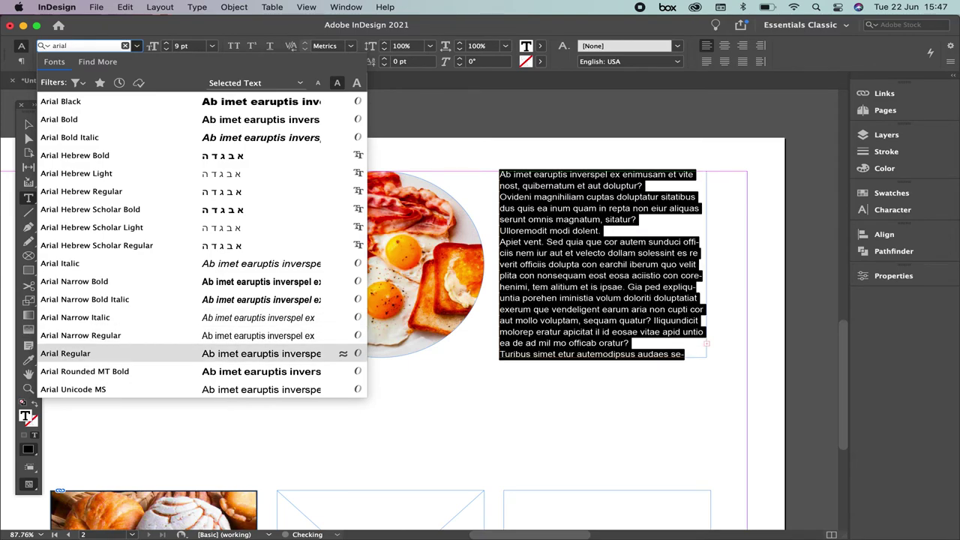
{"action": "key", "text": "Return"}
{"action": "left_click", "coordinate": [29, 124]}
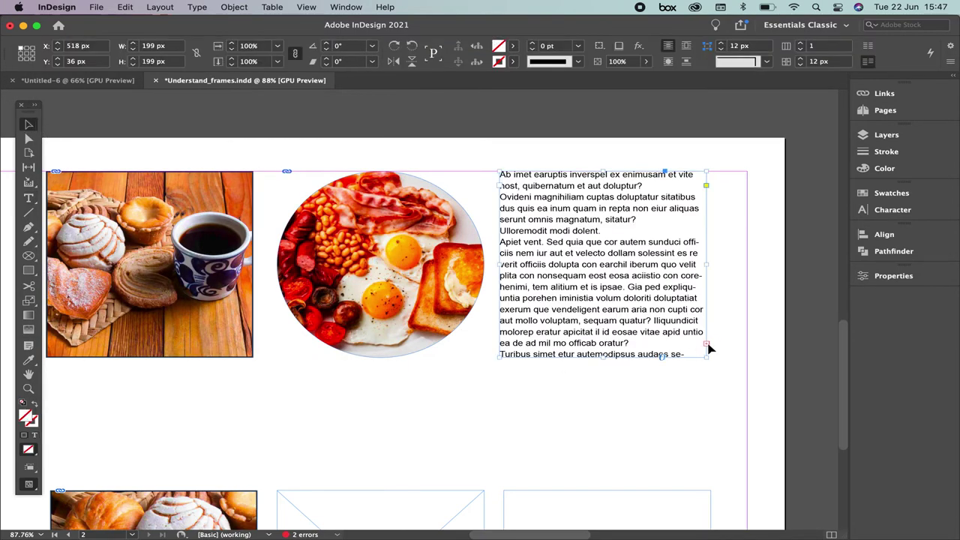
Resize the top-right text frame to 238 by 207 px and fit the page in the window
{"action": "left_click_drag", "start_coordinate": [707, 357], "coordinate": [748, 411]}
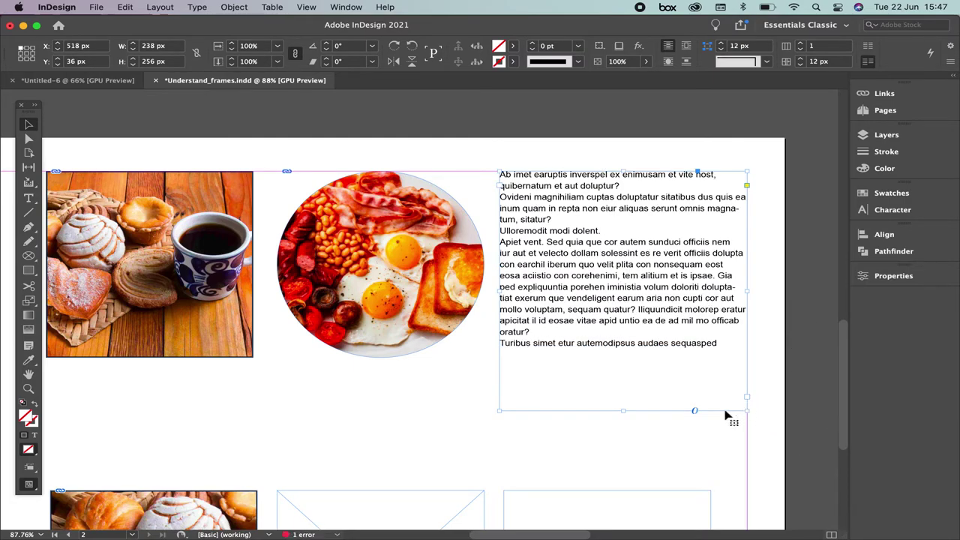
{"action": "left_click_drag", "start_coordinate": [626, 411], "coordinate": [624, 365]}
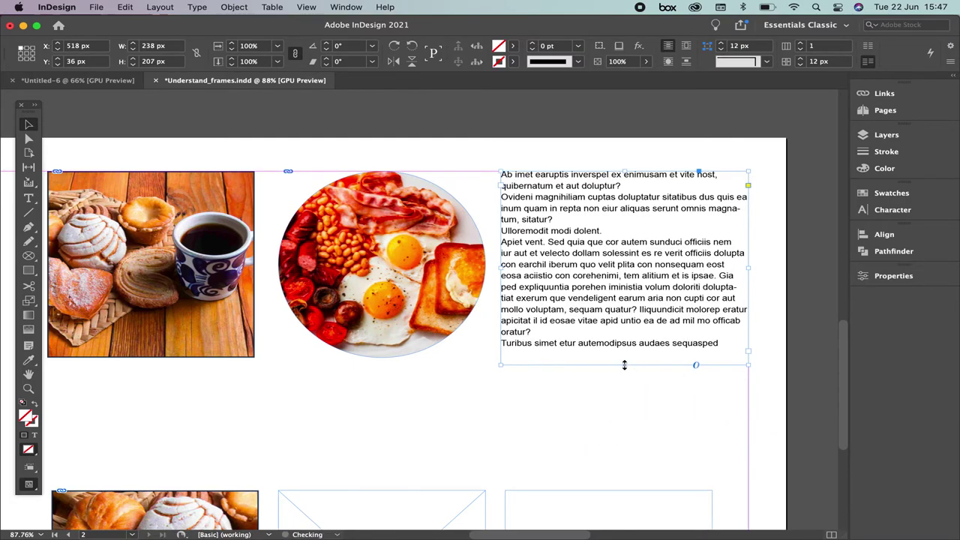
{"action": "key", "text": "super+0"}
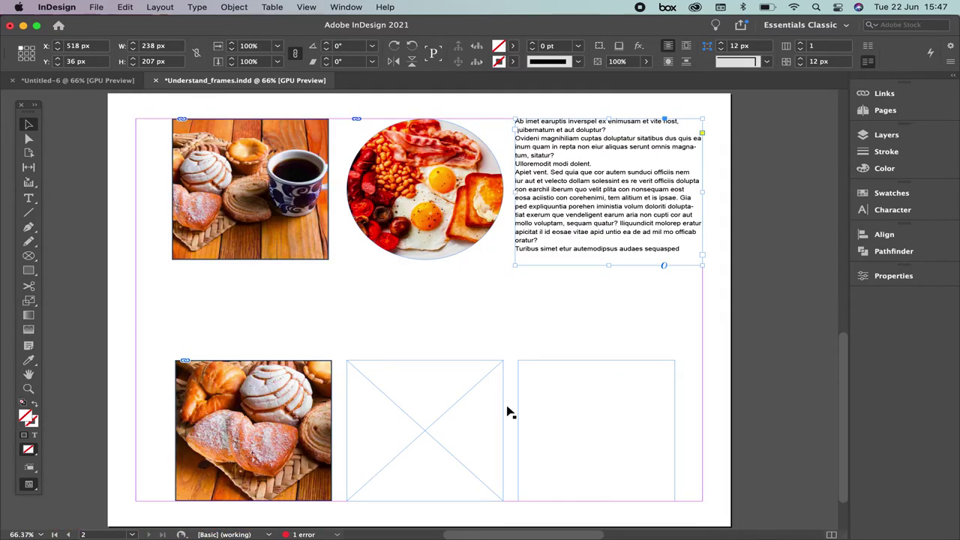
{"action": "left_click", "coordinate": [423, 432]}
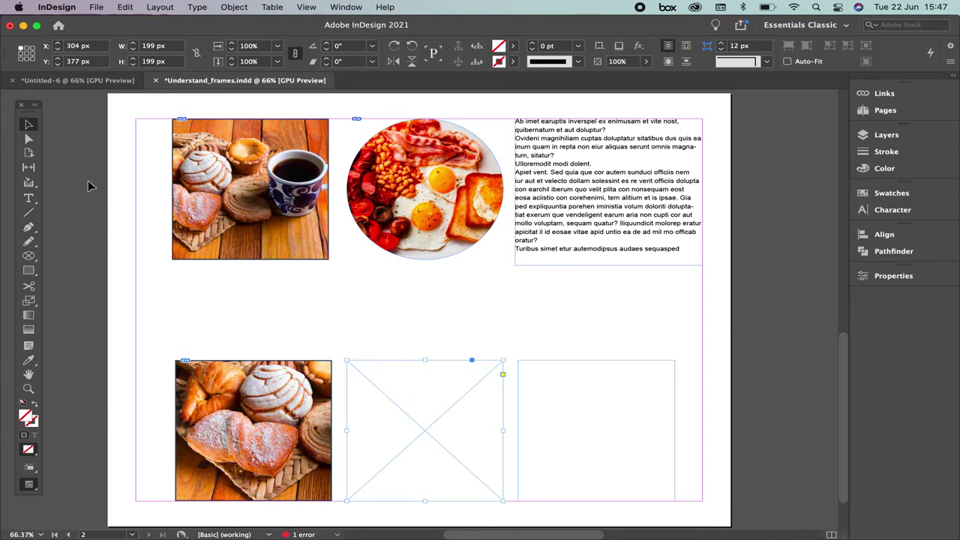
Convert the lower-middle frame to a text frame and type 'sdfklsdfksdfln sdfsd flnsdf' into it
{"action": "left_click", "coordinate": [29, 199]}
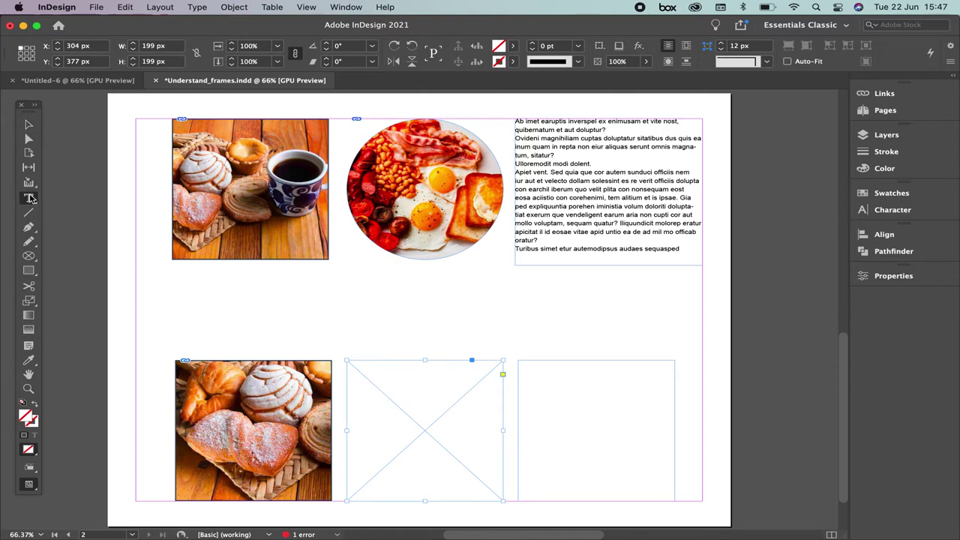
{"action": "left_click", "coordinate": [361, 368]}
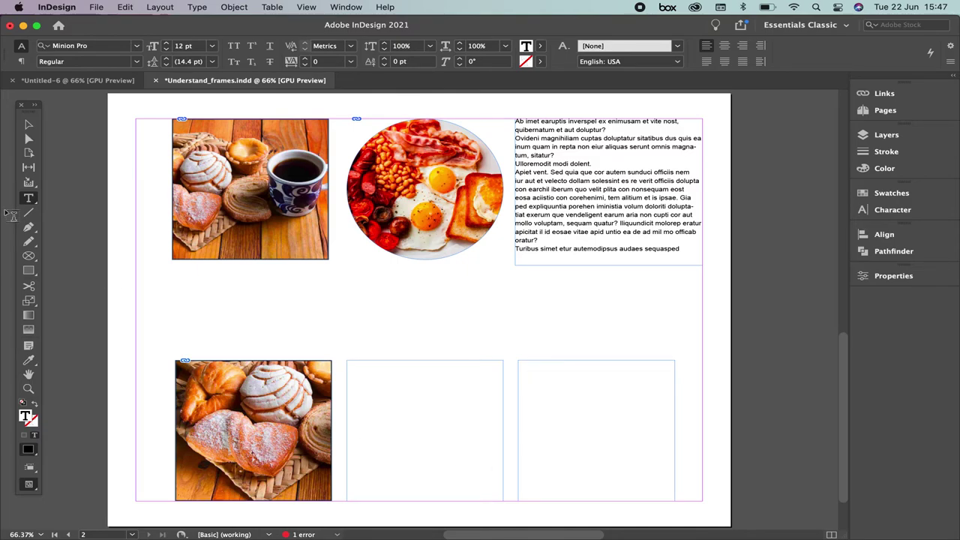
{"action": "left_click", "coordinate": [29, 123]}
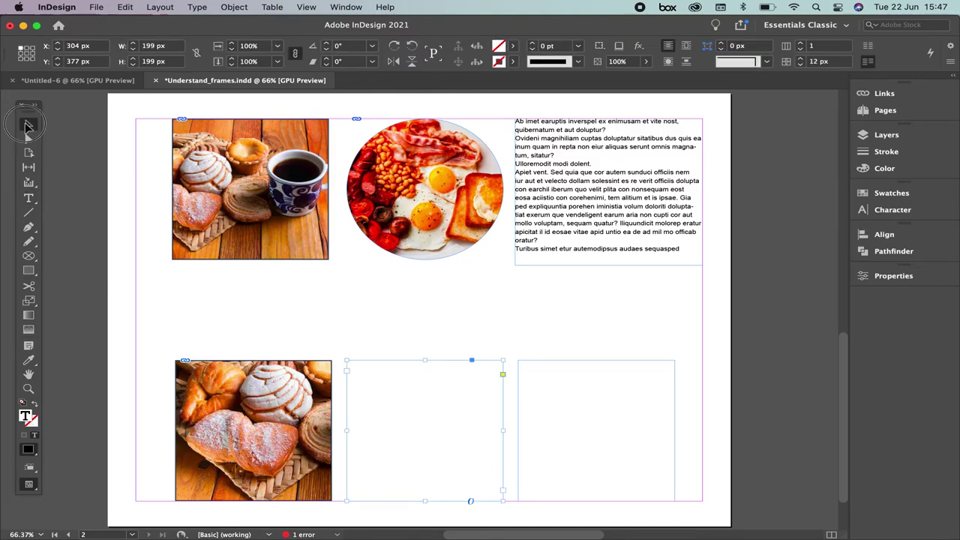
{"action": "double_click", "coordinate": [361, 367]}
{"action": "type", "text": "sdfklsdfksdfln sdfsd flnsdflsdf sdf sddf"}
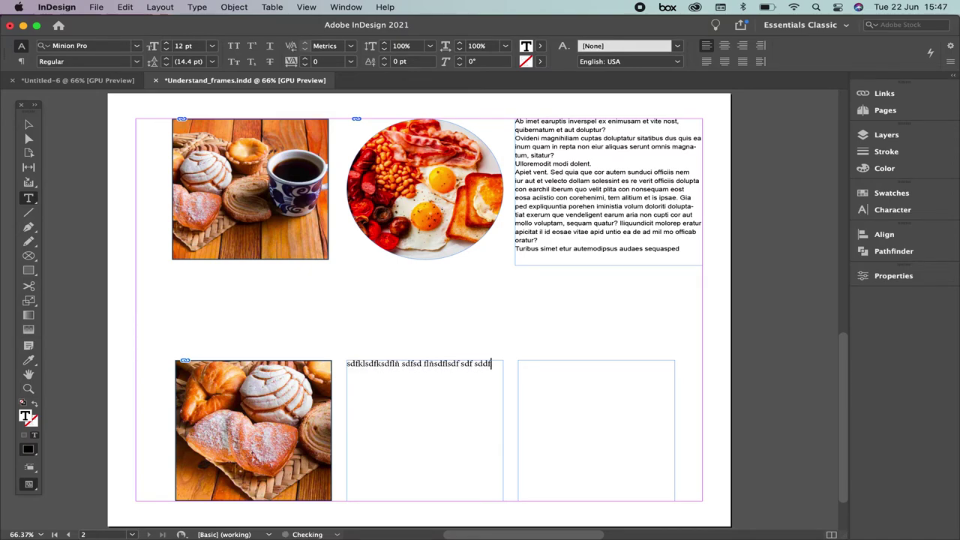
{"action": "left_click", "coordinate": [28, 124]}
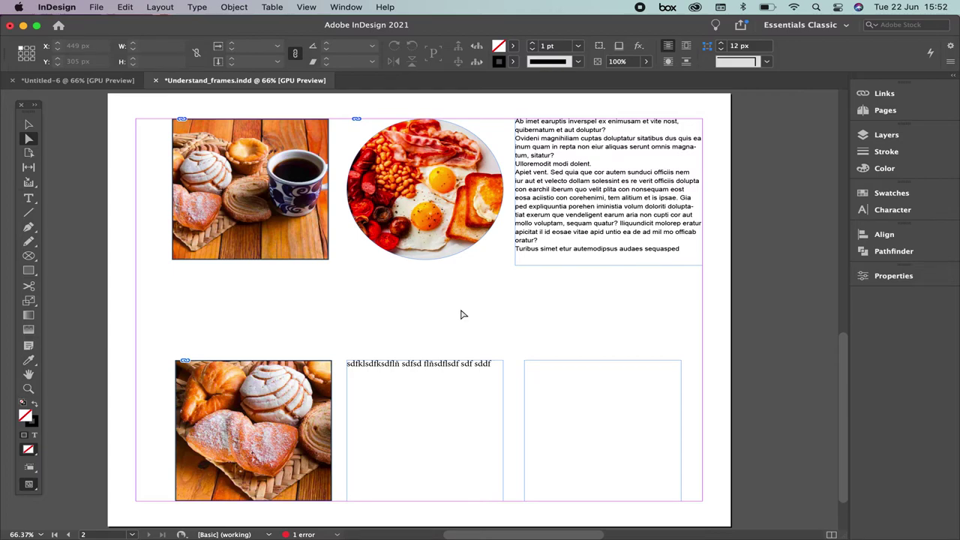
Drag the bottom-right frame's corner anchor point to reshape it into a triangle
{"action": "left_click", "coordinate": [30, 139]}
{"action": "left_click", "coordinate": [526, 367]}
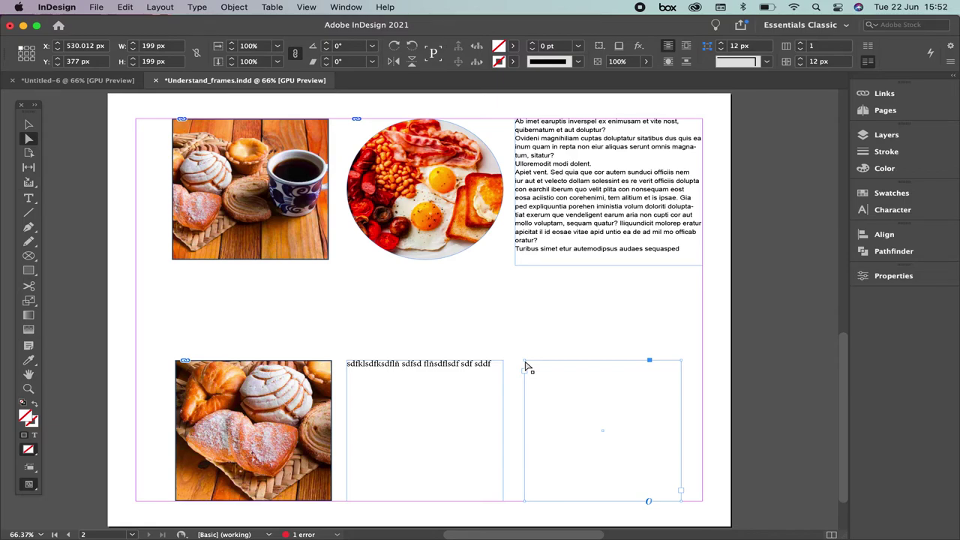
{"action": "left_click_drag", "start_coordinate": [526, 365], "coordinate": [598, 443]}
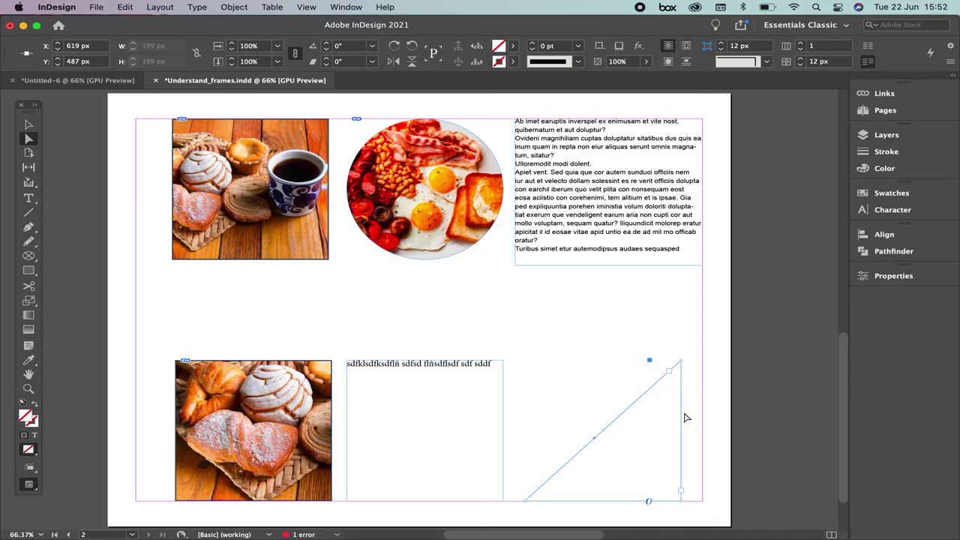
Type 'ok I am inside a triangle.' inside the triangle frame
{"action": "left_click", "coordinate": [28, 198]}
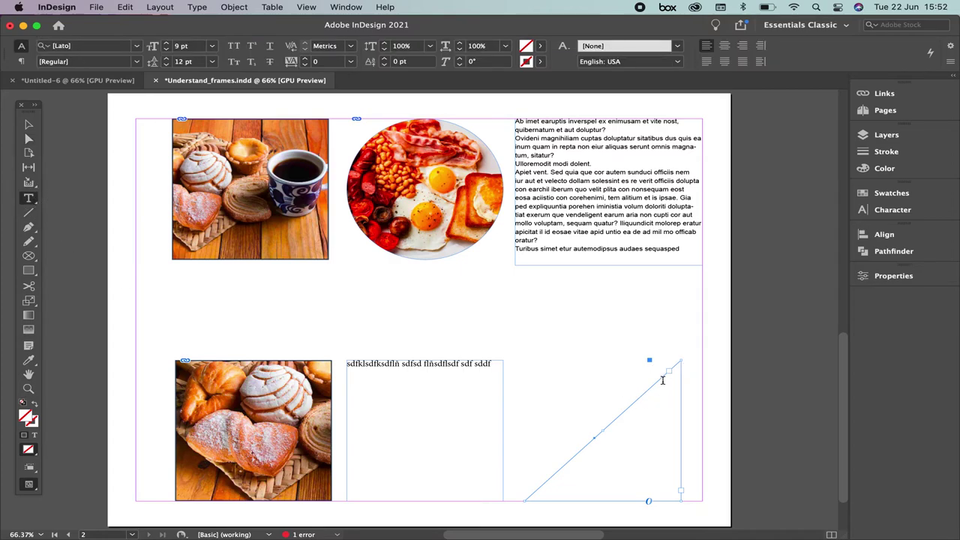
{"action": "left_click", "coordinate": [662, 380]}
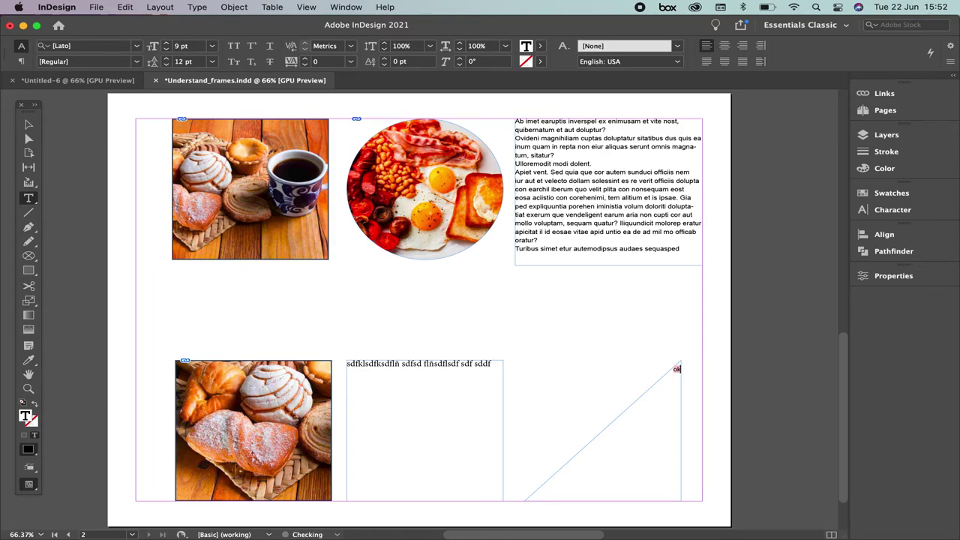
{"action": "type", "text": "ok I am inside a tr"}
{"action": "type", "text": "iangl"}
{"action": "type", "text": "e."}
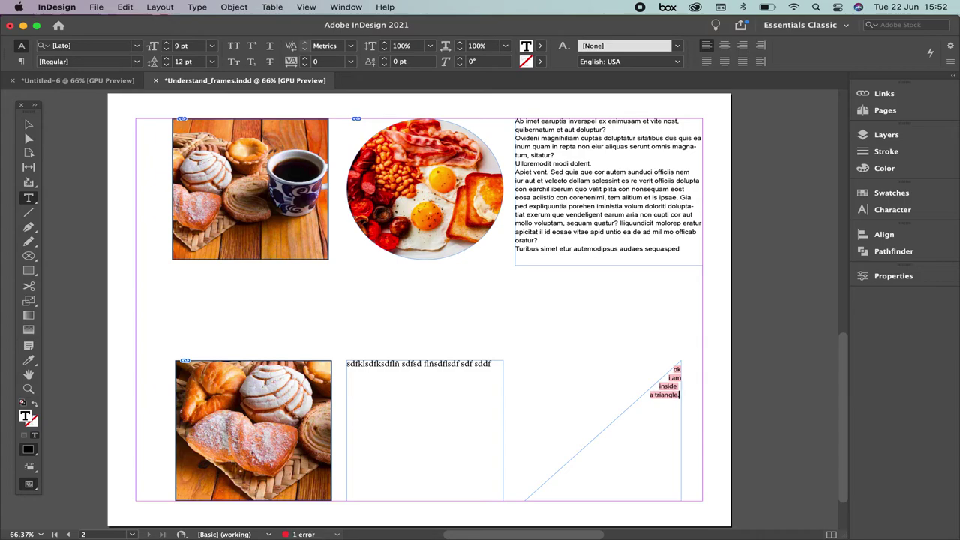
Fill the rest of the triangle frame with placeholder text
{"action": "left_click", "coordinate": [168, 6]}
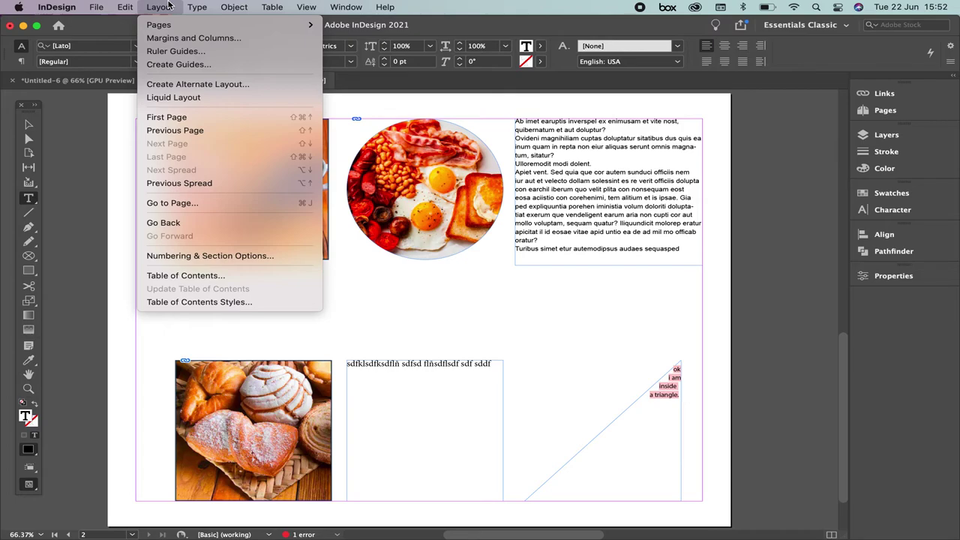
{"action": "mouse_move", "coordinate": [197, 7]}
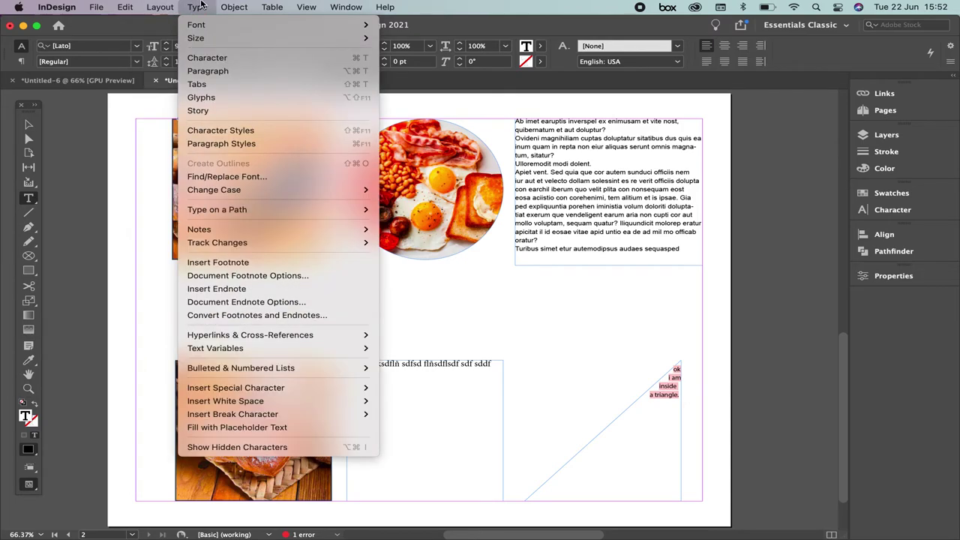
{"action": "left_click", "coordinate": [285, 427]}
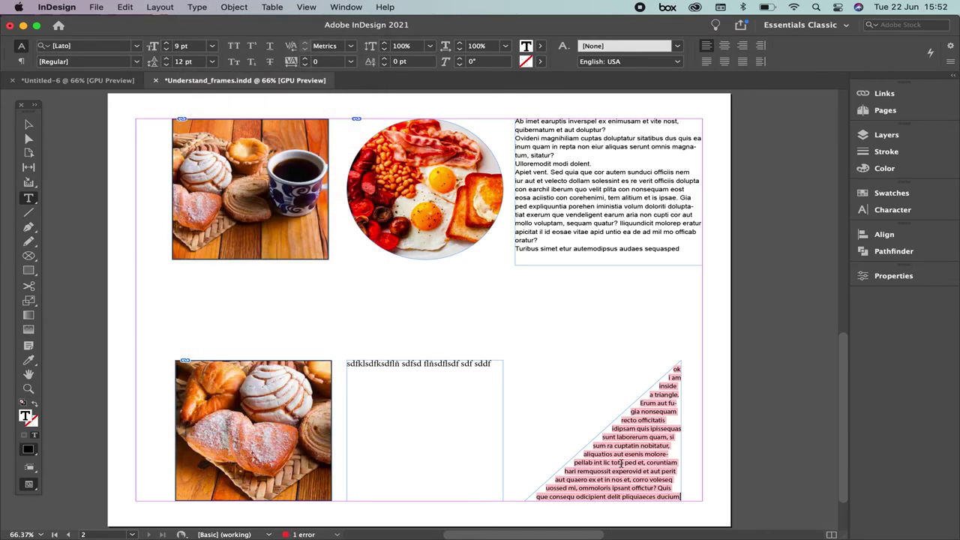
Set all the triangle frame's text in Arial Regular and deselect the frame
{"action": "left_click_drag", "start_coordinate": [681, 496], "coordinate": [656, 361]}
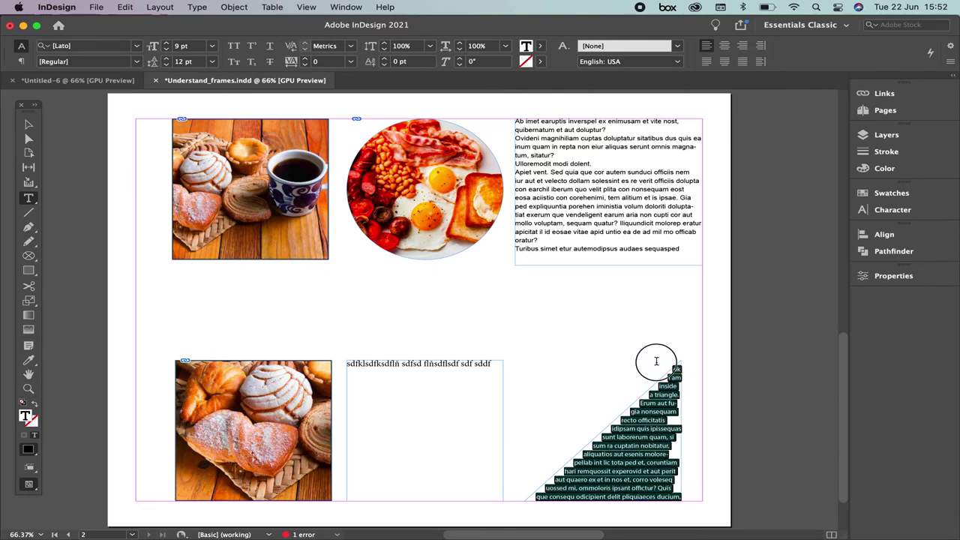
{"action": "left_click", "coordinate": [22, 43]}
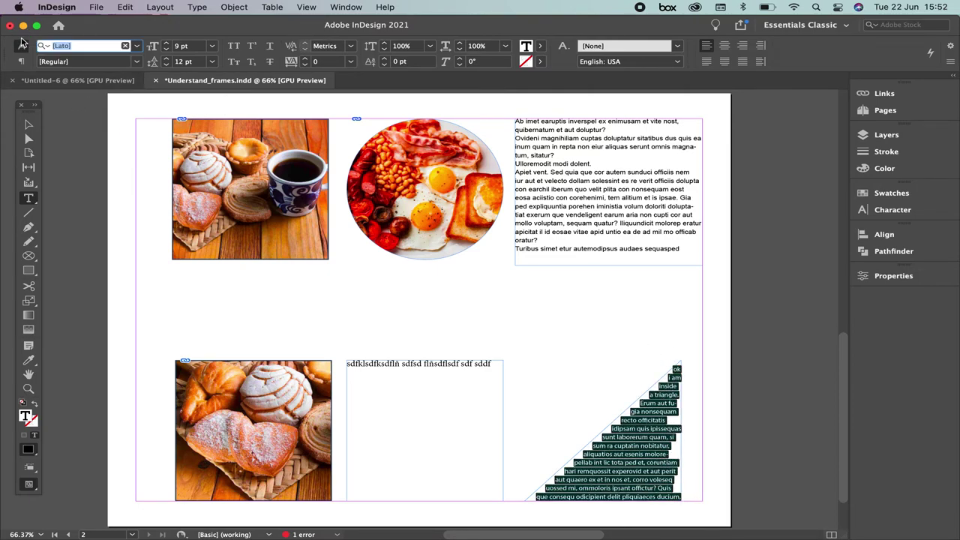
{"action": "type", "text": "arial"}
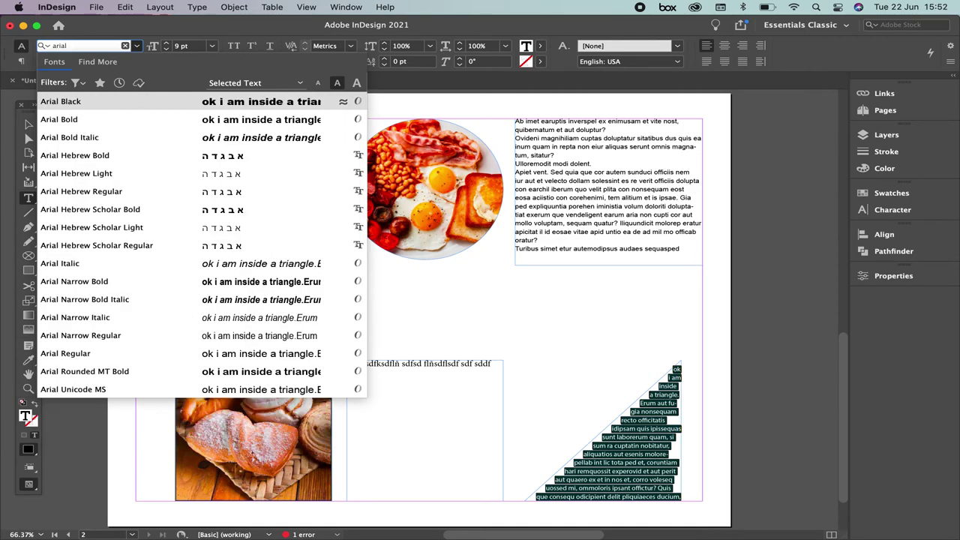
{"action": "left_click", "coordinate": [165, 353]}
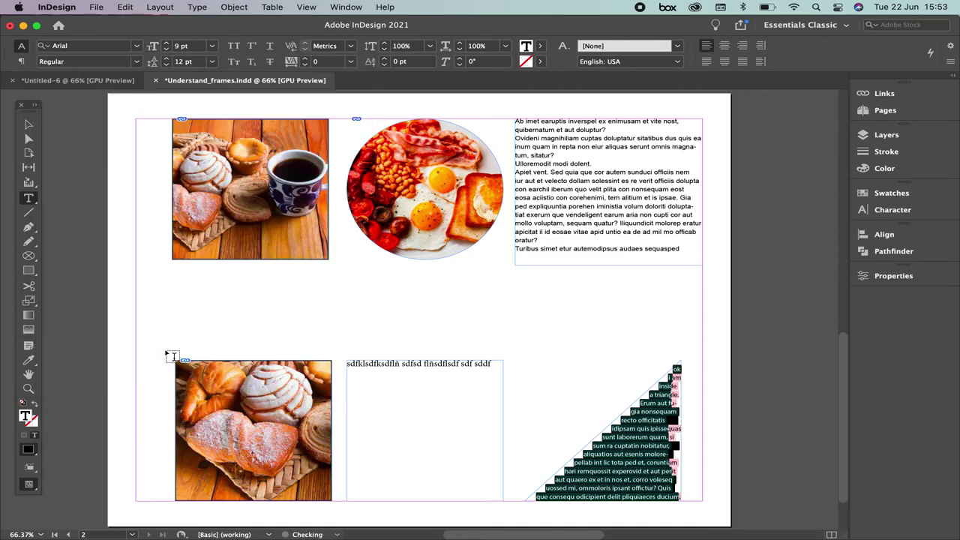
{"action": "left_click", "coordinate": [28, 126]}
{"action": "left_click", "coordinate": [718, 327]}
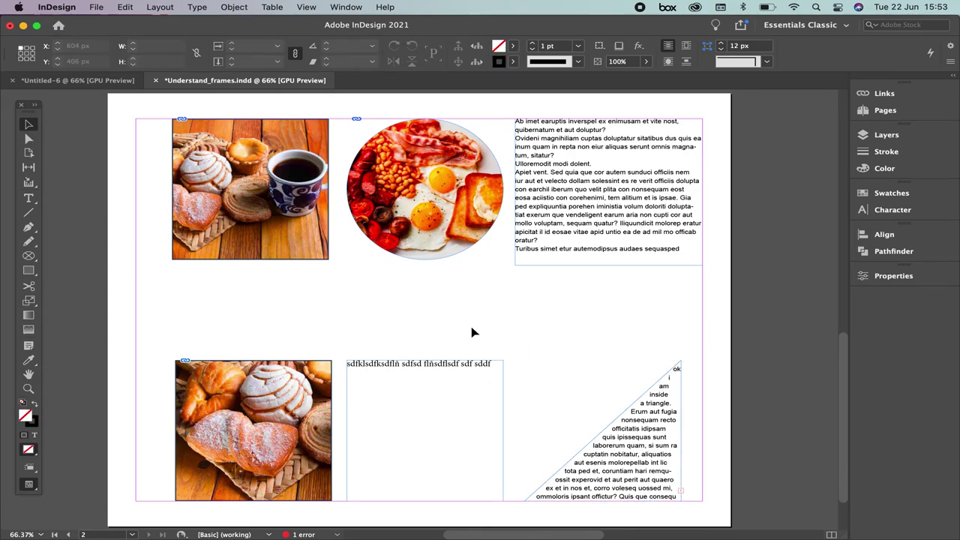
Use the Preflight panel to find the overset triangle frame and widen it until no errors remain
{"action": "left_click", "coordinate": [339, 534]}
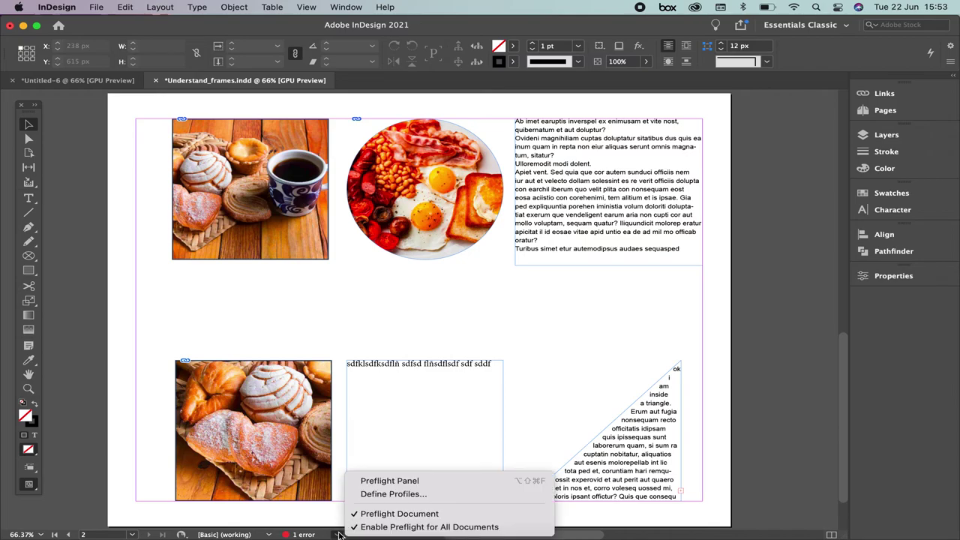
{"action": "left_click", "coordinate": [388, 481]}
{"action": "left_click_drag", "start_coordinate": [480, 178], "coordinate": [645, 188]}
{"action": "left_click", "coordinate": [560, 249]}
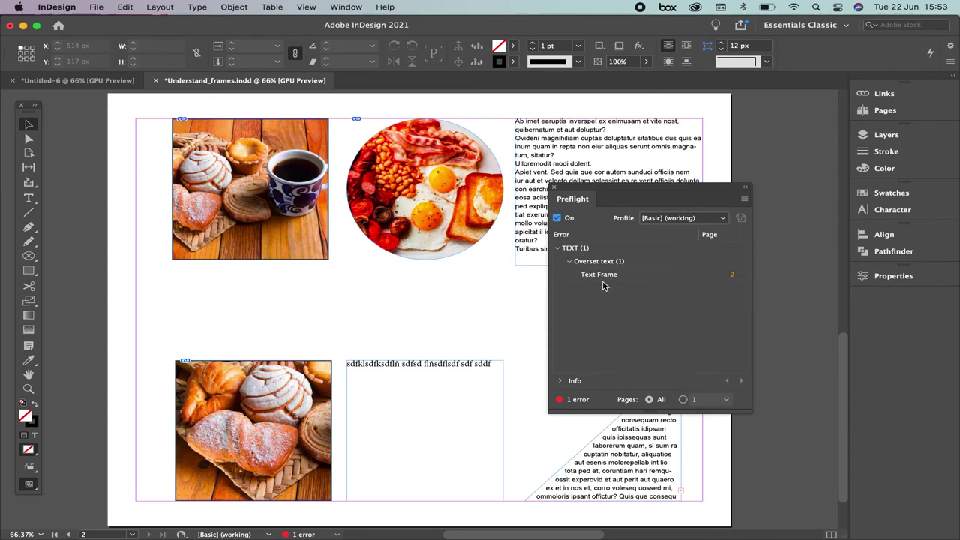
{"action": "left_click", "coordinate": [731, 279]}
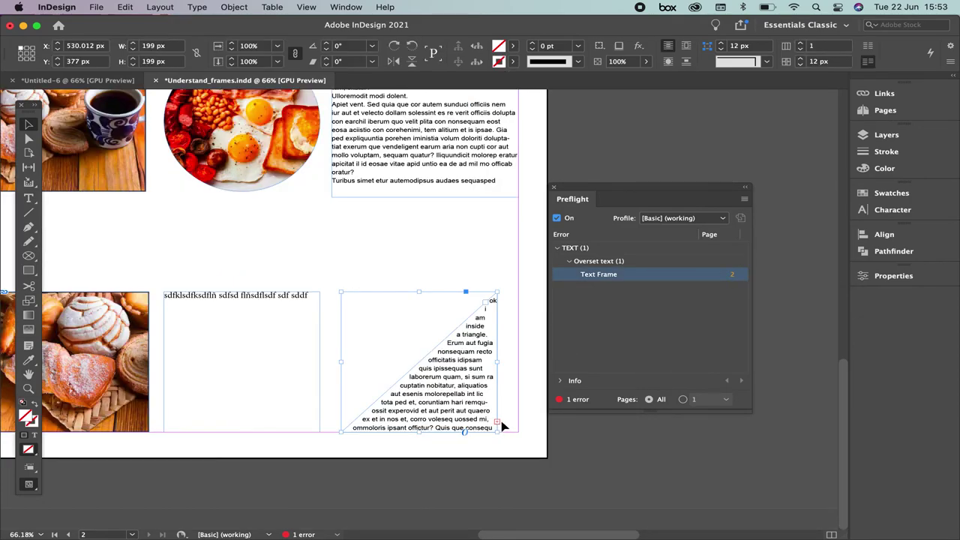
{"action": "mouse_move", "coordinate": [499, 433]}
{"action": "left_mouse_down"}
{"action": "mouse_move", "coordinate": [530, 435]}
{"action": "mouse_move", "coordinate": [518, 431]}
{"action": "left_mouse_up"}
{"action": "left_click", "coordinate": [514, 450]}
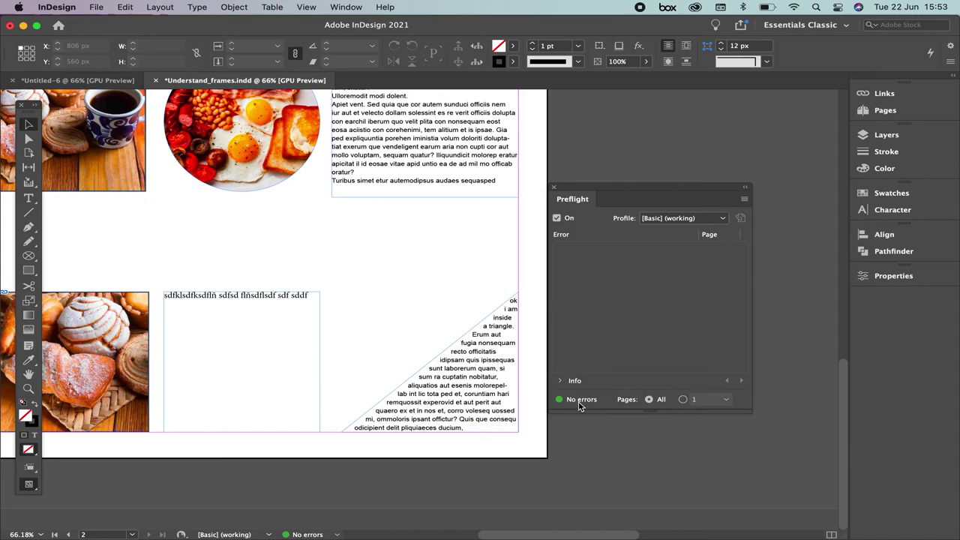
Fit the page in the window and dock the Preflight panel with the other panels
{"action": "left_click_drag", "start_coordinate": [631, 189], "coordinate": [715, 118]}
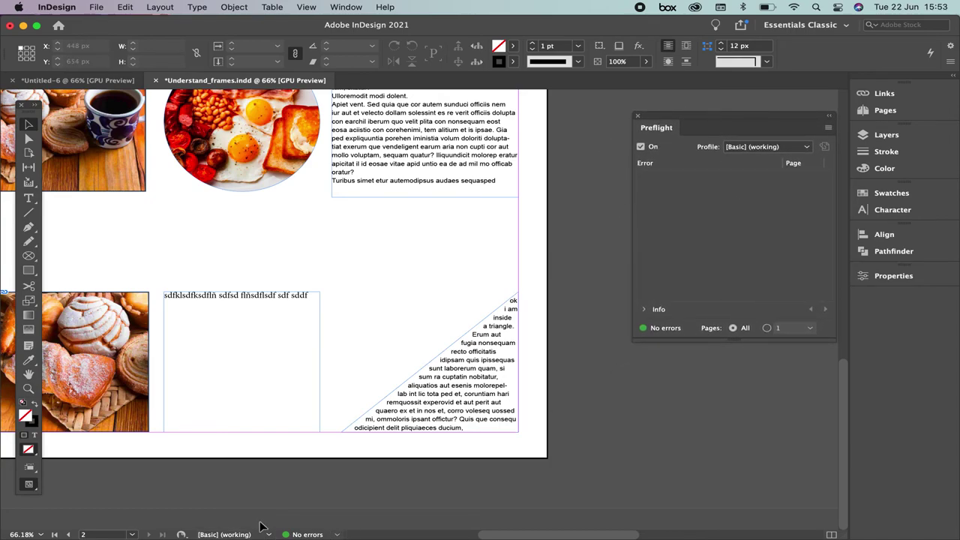
{"action": "left_click", "coordinate": [337, 533]}
{"action": "left_click", "coordinate": [311, 536]}
{"action": "key", "text": "super+0"}
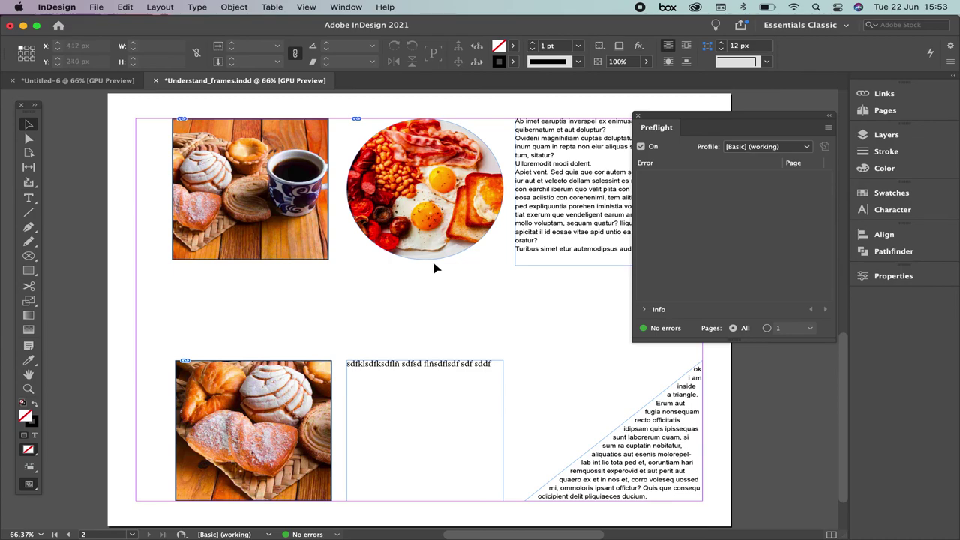
{"action": "left_click_drag", "start_coordinate": [652, 128], "coordinate": [891, 311]}
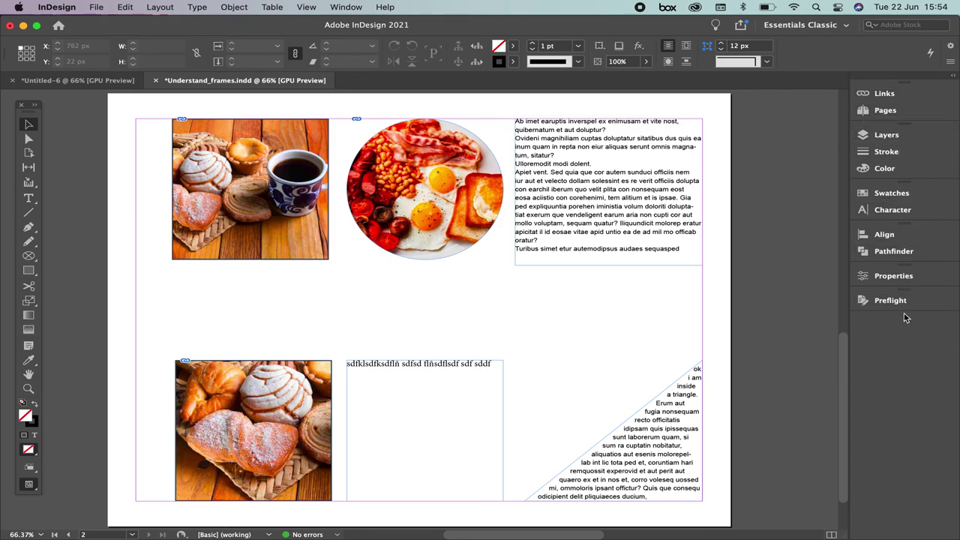
Save the current panel arrangement as a new workspace named 'b'
{"action": "left_click", "coordinate": [344, 7]}
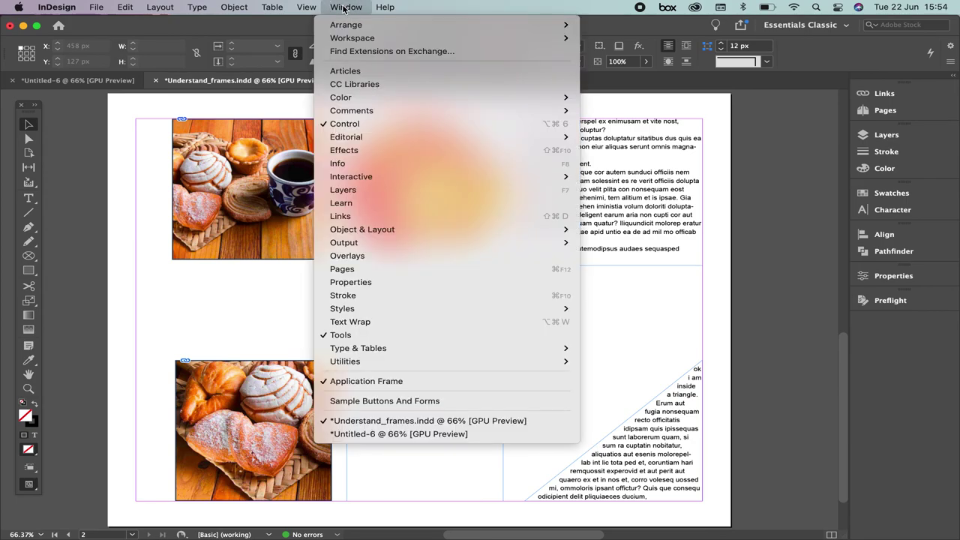
{"action": "mouse_move", "coordinate": [347, 41]}
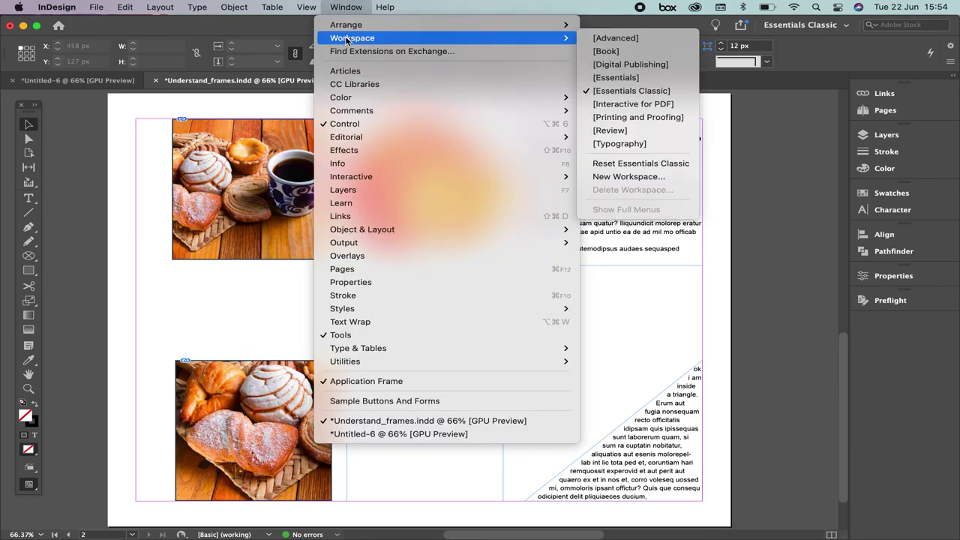
{"action": "left_click", "coordinate": [624, 178]}
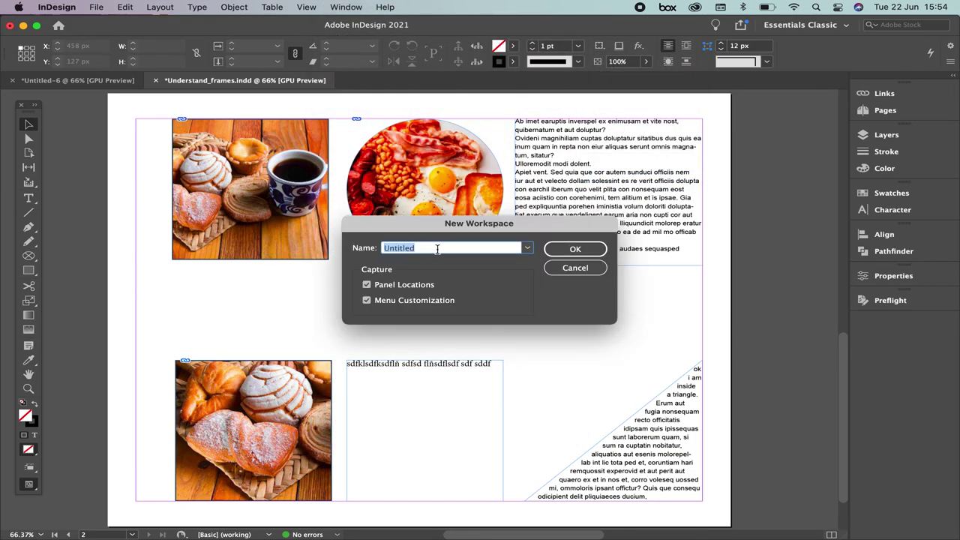
{"action": "type", "text": "b"}
{"action": "left_click", "coordinate": [573, 251]}
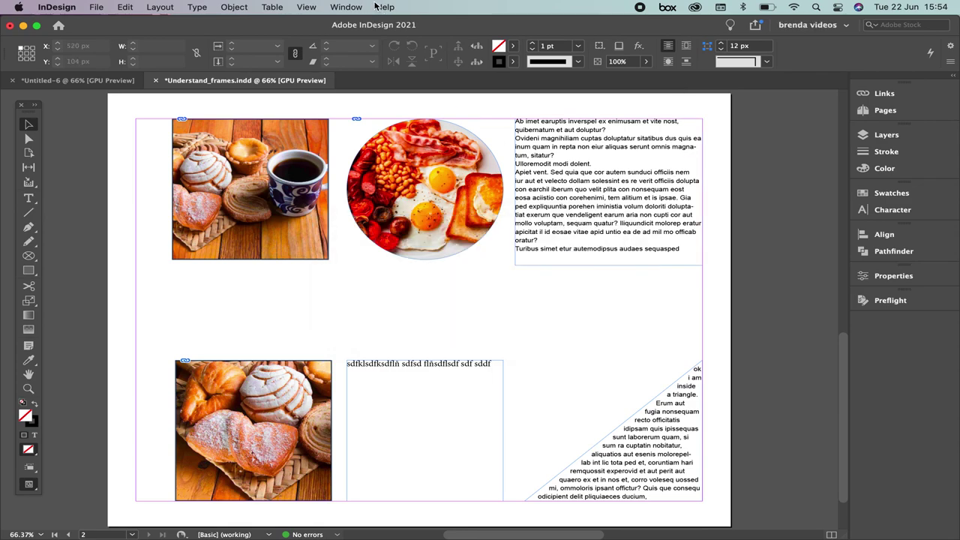
Check the Workspace submenu to confirm 'b' is listed and active
{"action": "left_click", "coordinate": [345, 6]}
{"action": "mouse_move", "coordinate": [352, 39]}
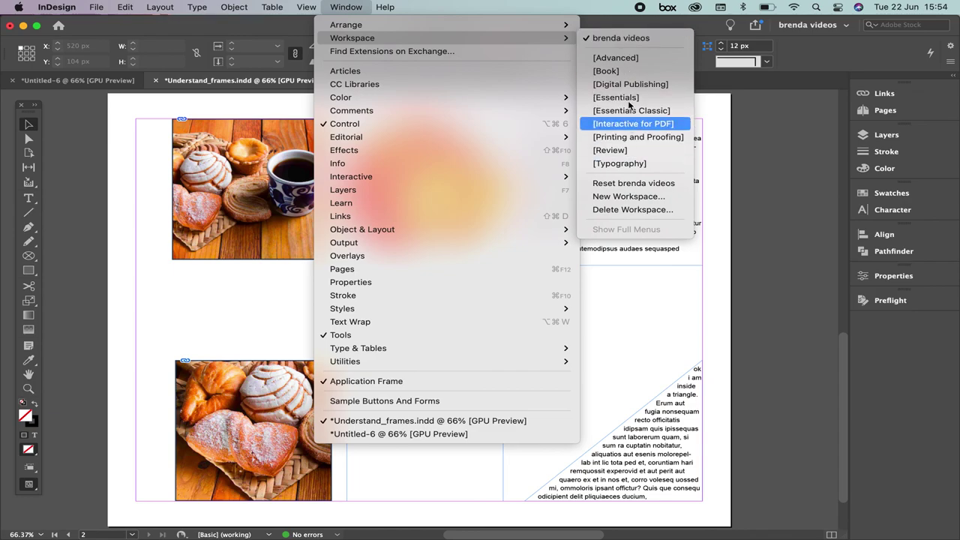
{"action": "left_click", "coordinate": [436, 4]}
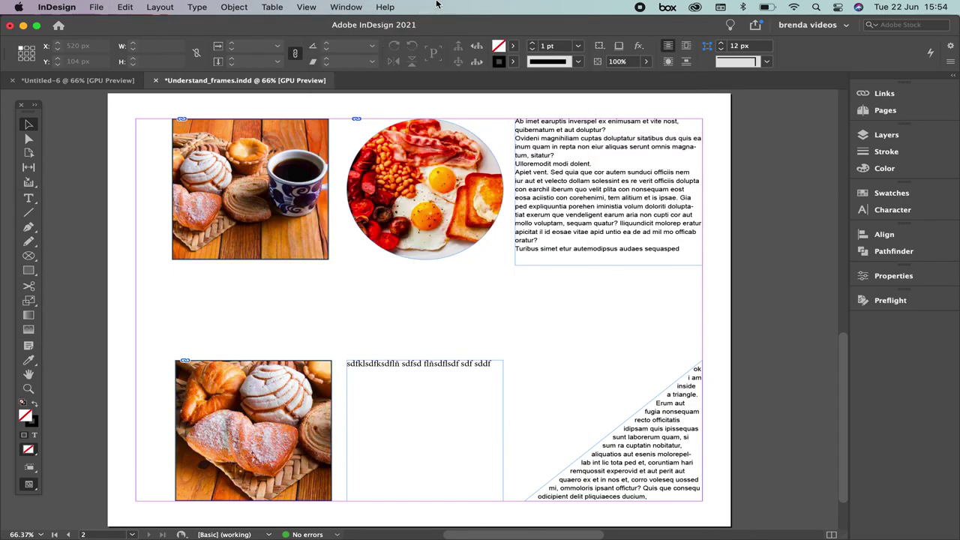